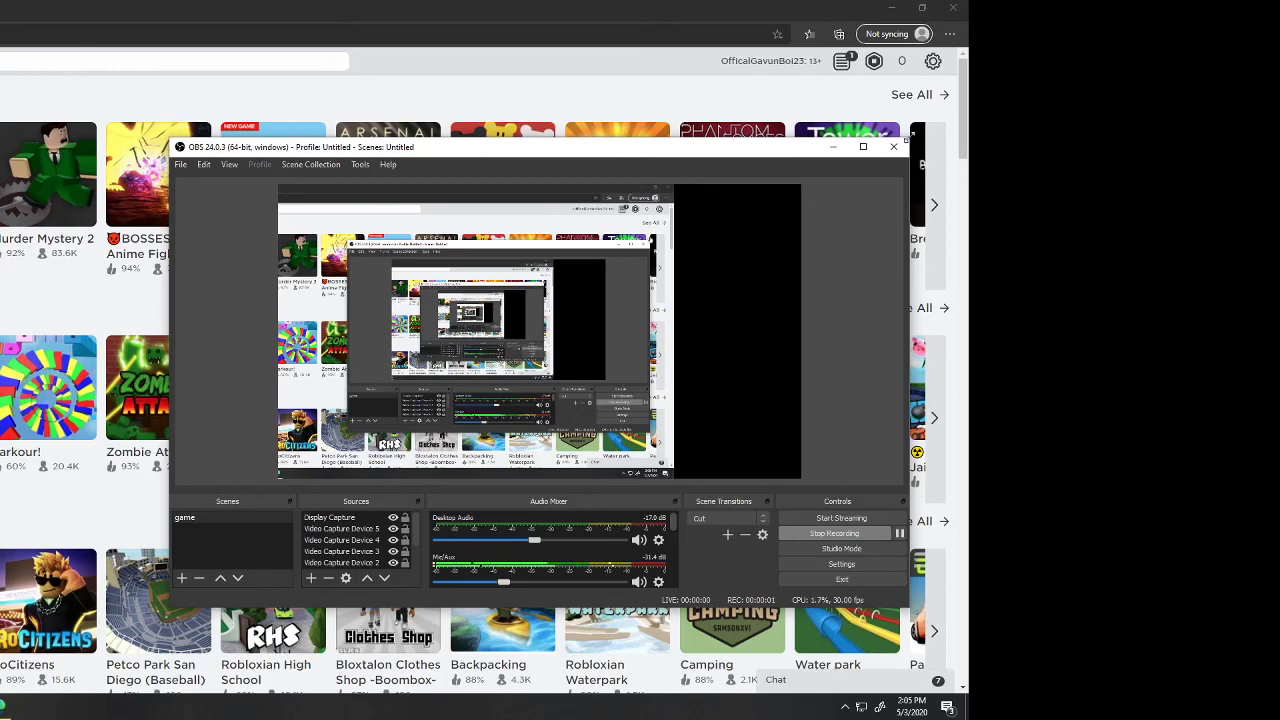
Minimize the OBS recorder window so the Roblox games page is visible.
click(833, 147)
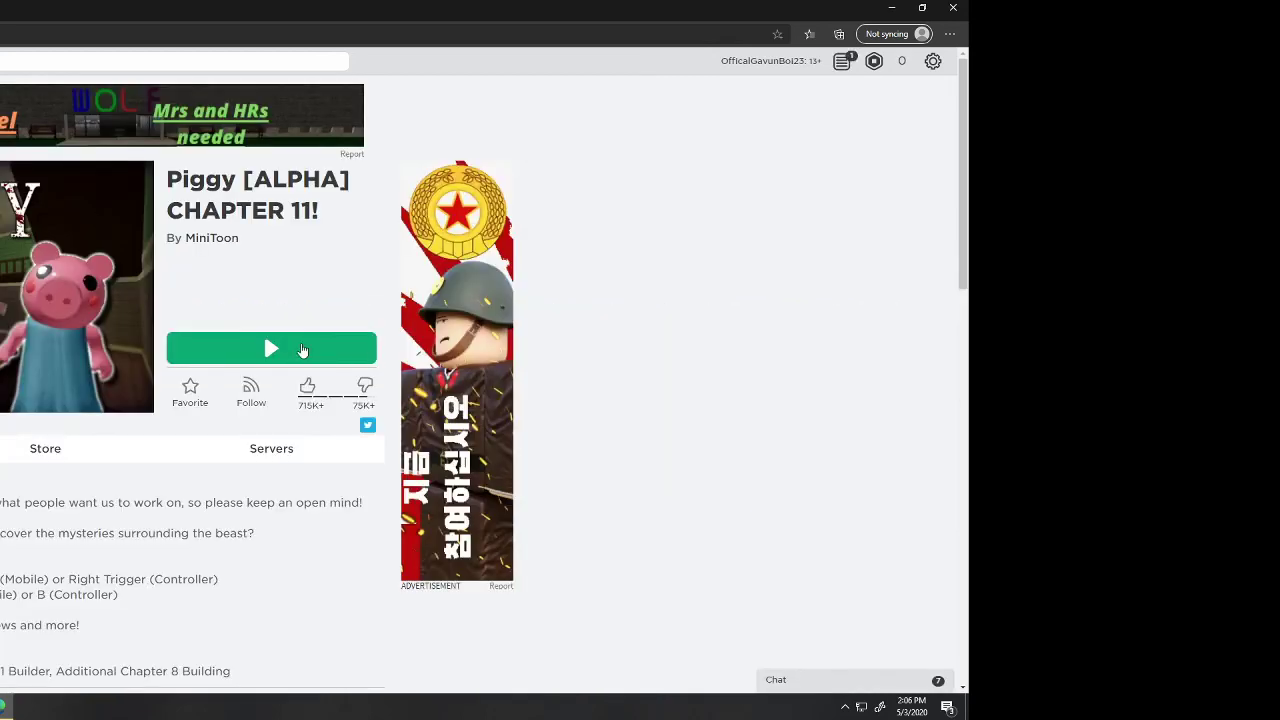
Launch Piggy with the Play button and allow the browser to open Roblox.
click(306, 358)
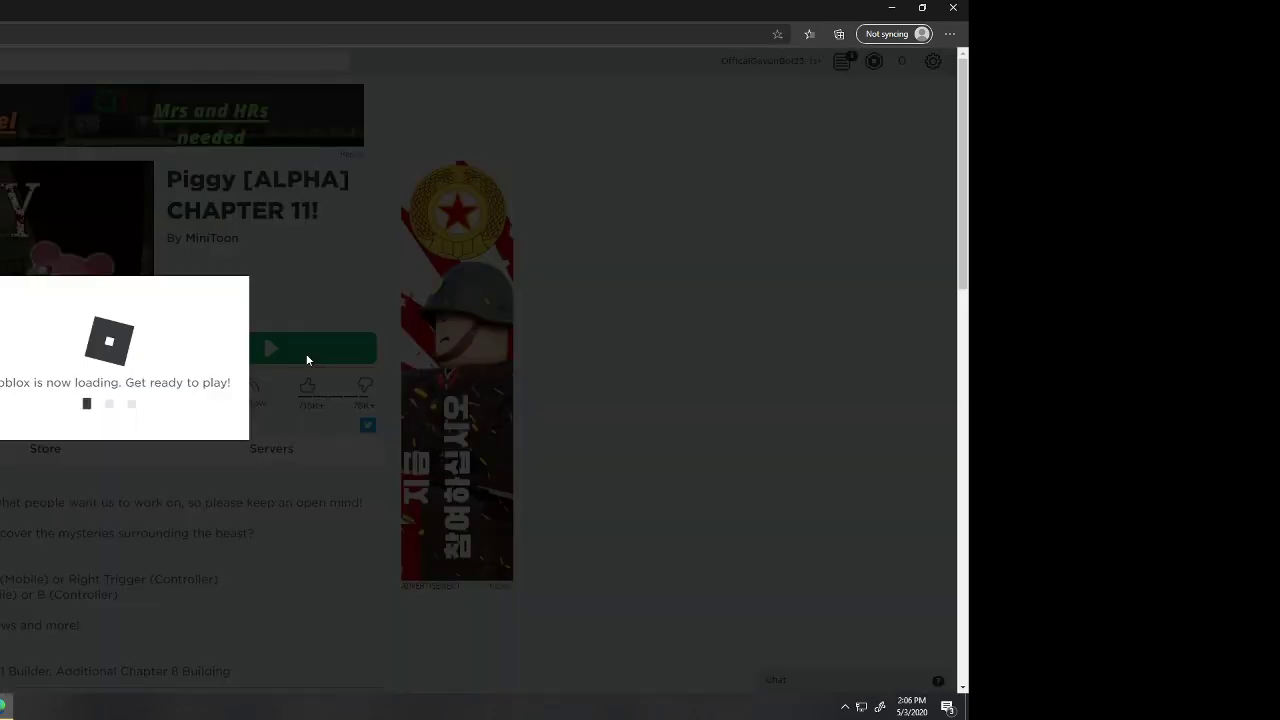
click(192, 129)
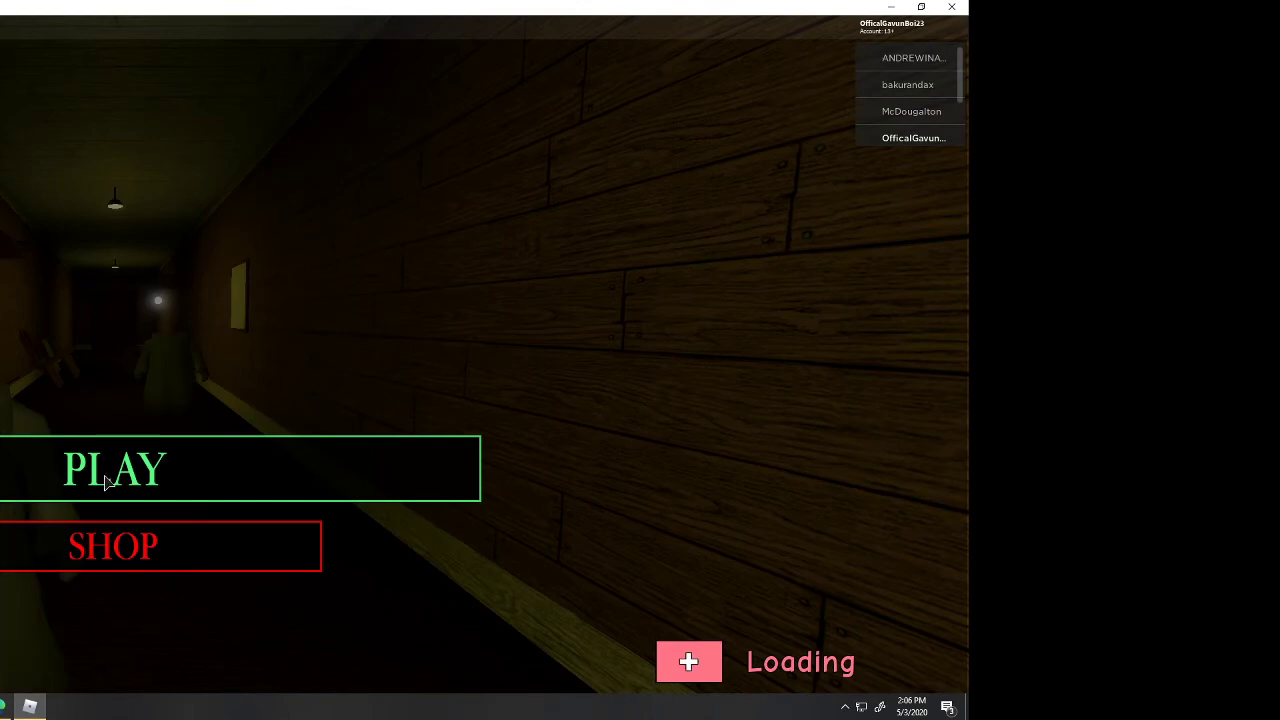
Choose PLAY on the Piggy title menu and wait through the intermission.
click(163, 448)
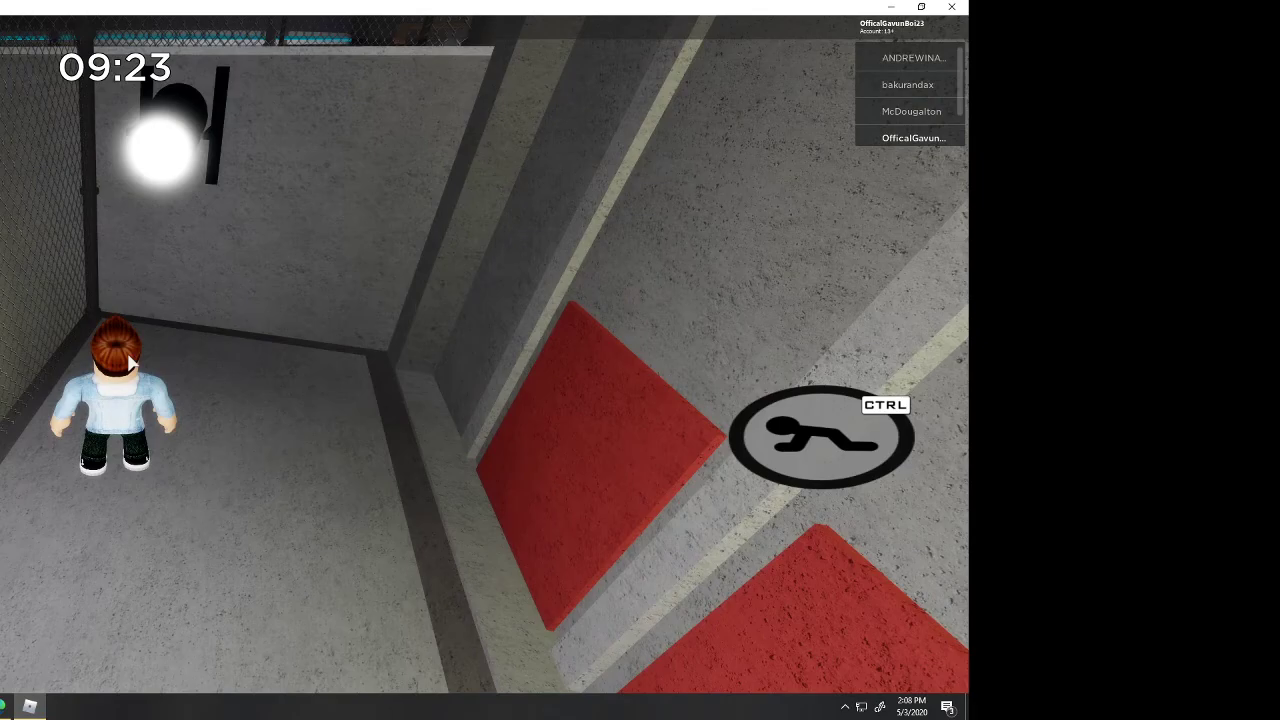
Sneak down the corridor and stairs, through the table room, into the red-panelled corridor.
key(ctrl)
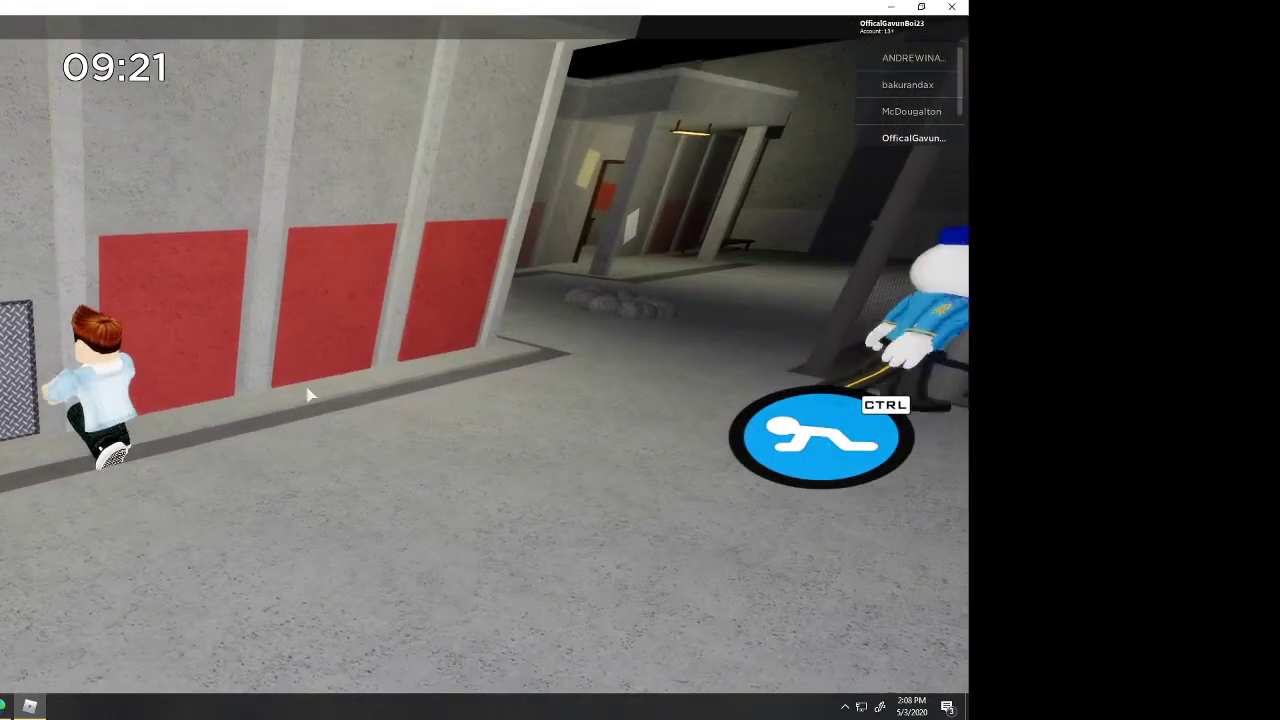
key(ctrl)
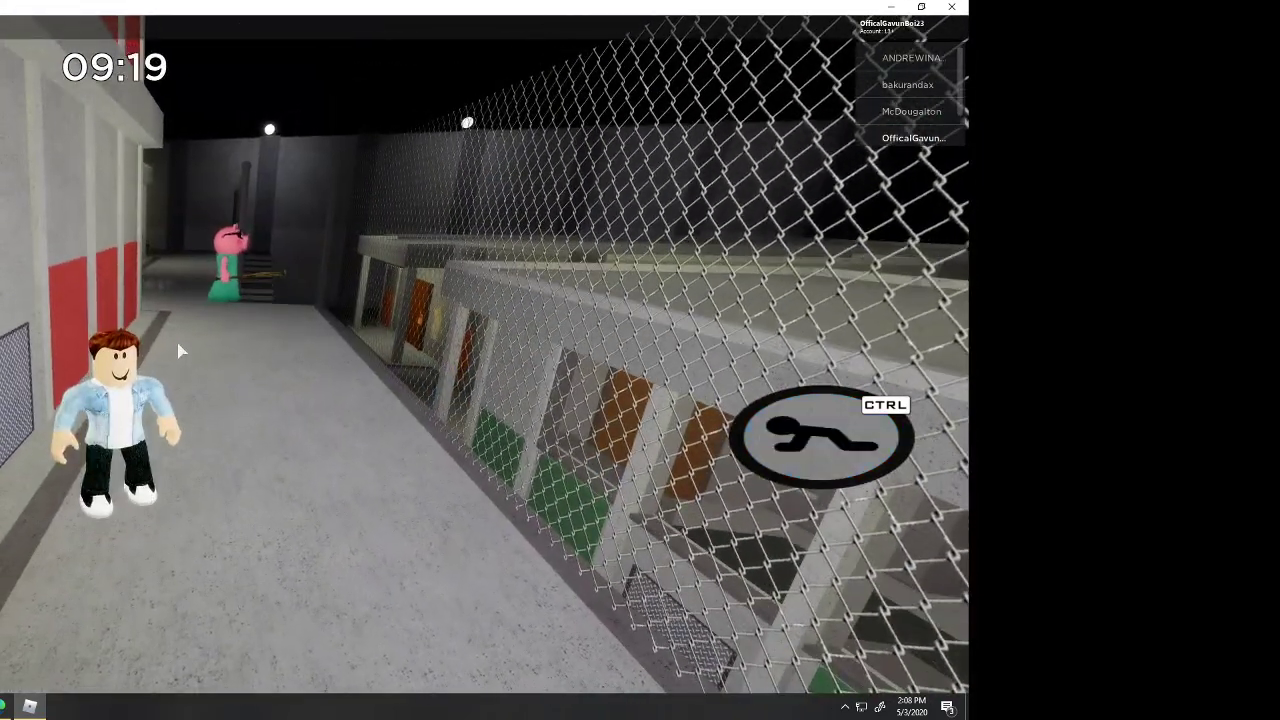
key(w)
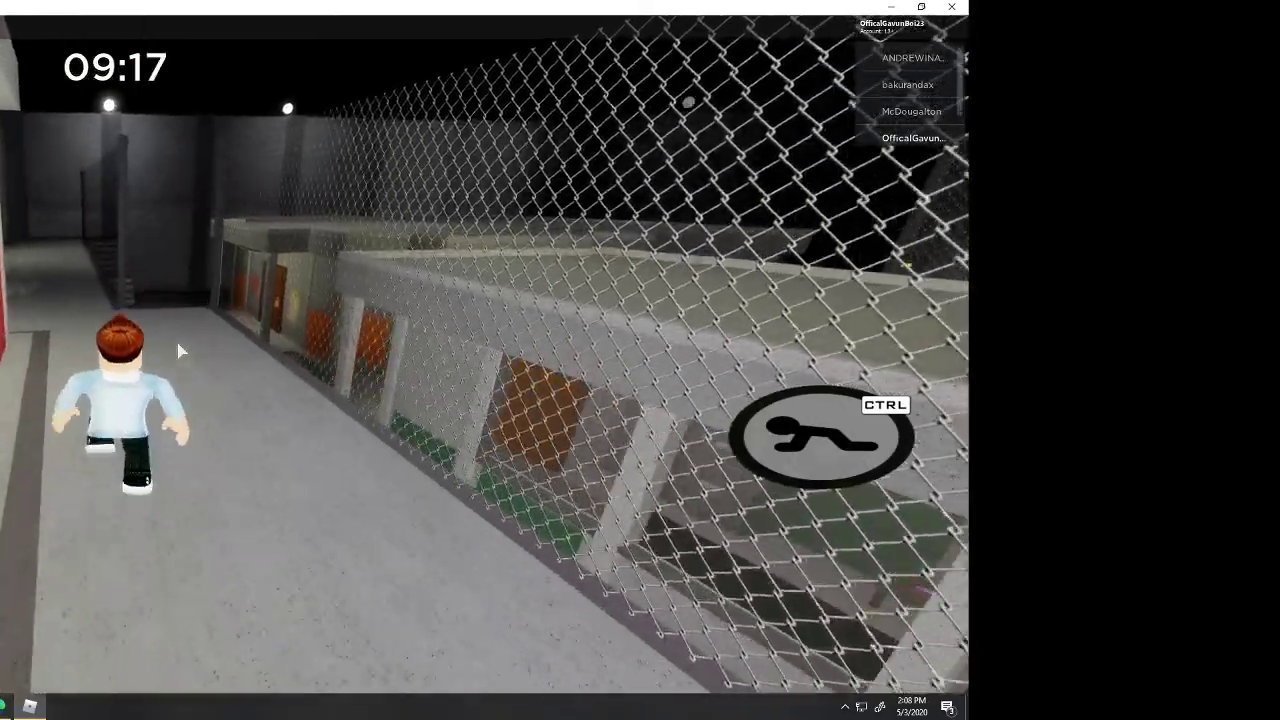
key(w)
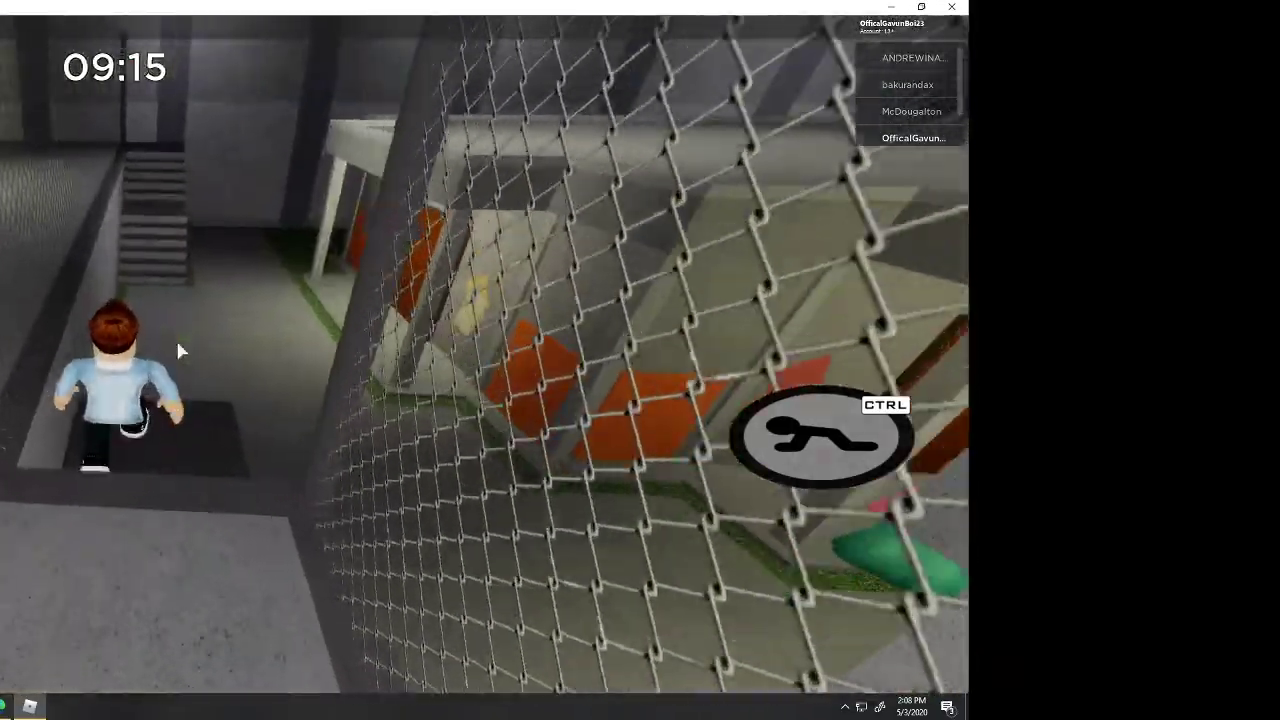
key(w)
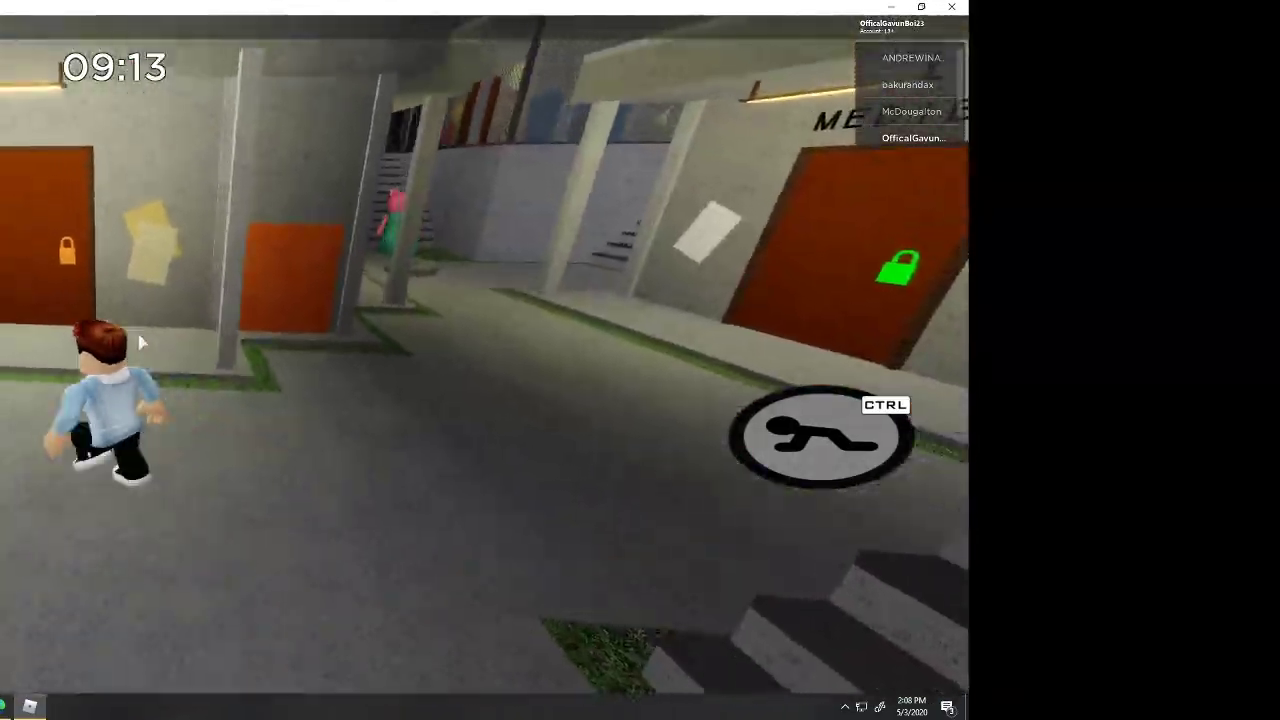
key(w)
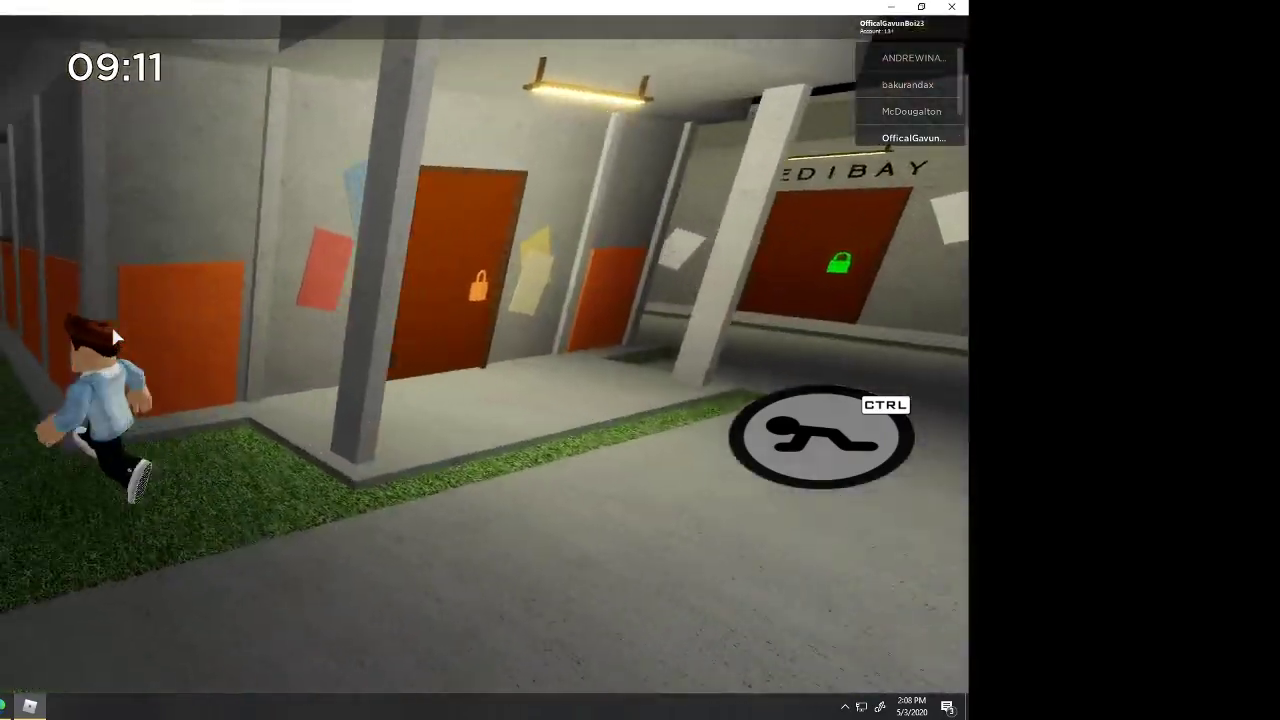
key(w)
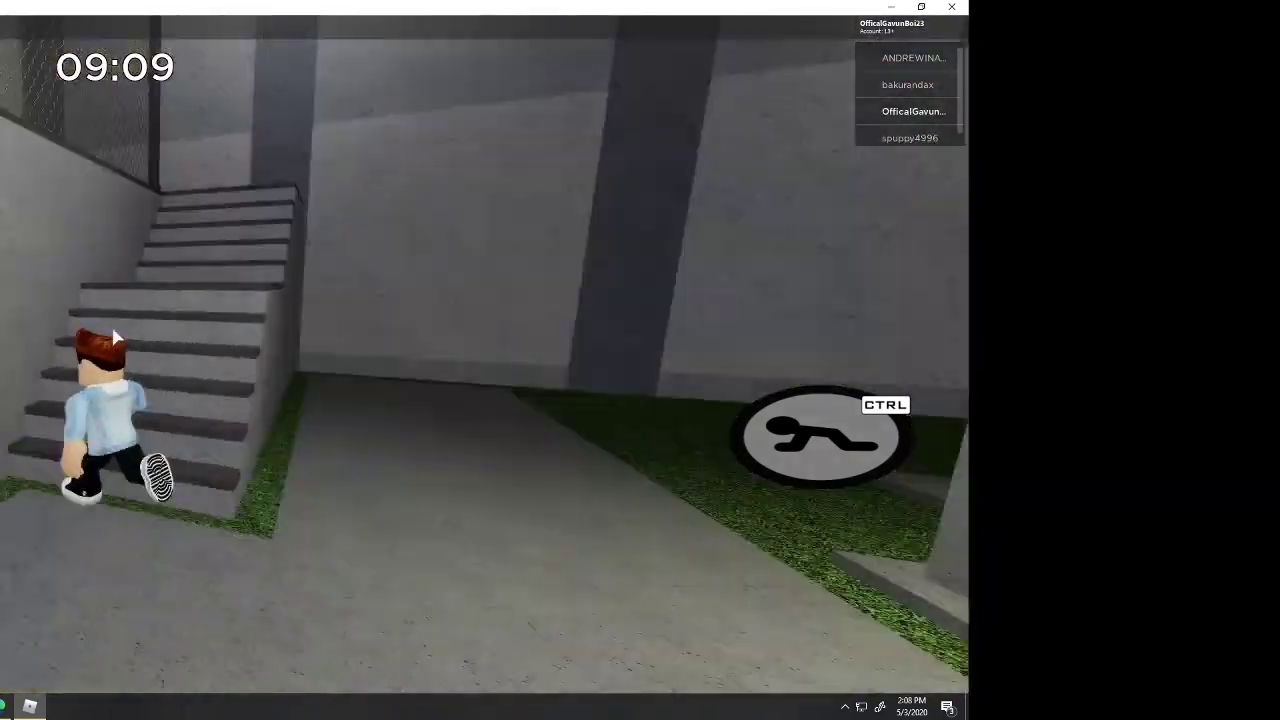
key(w)
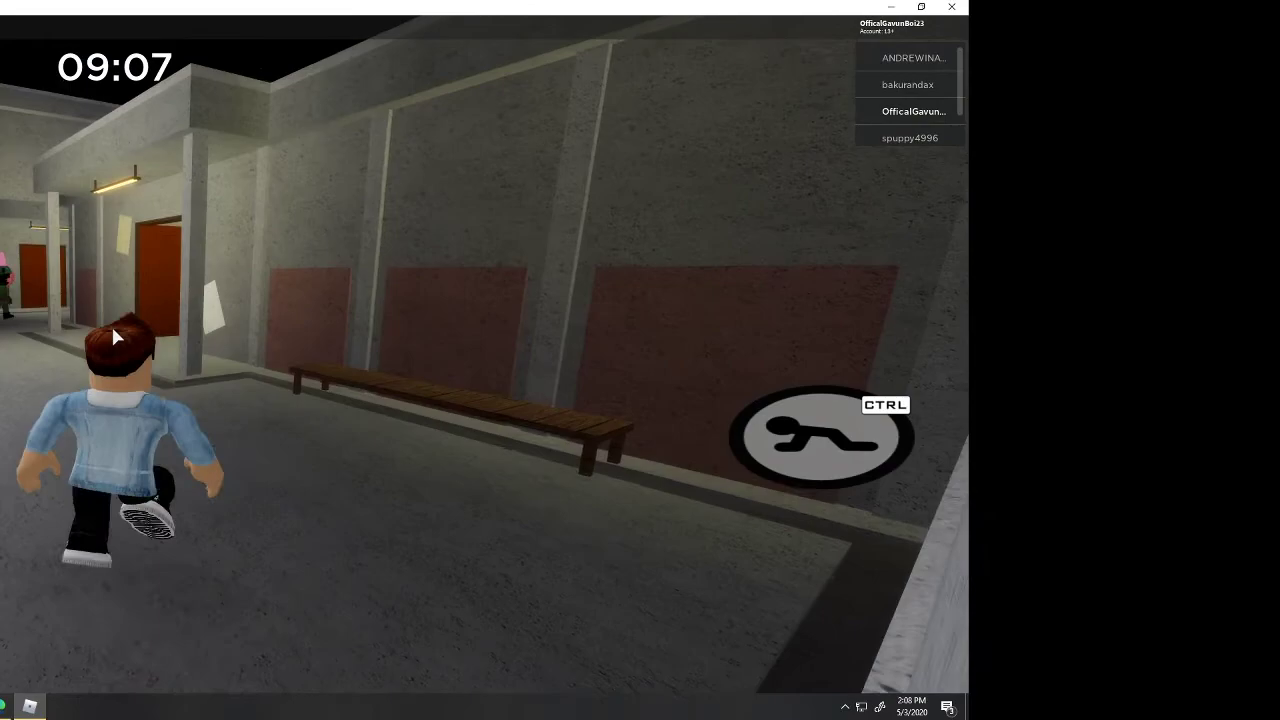
key(w)
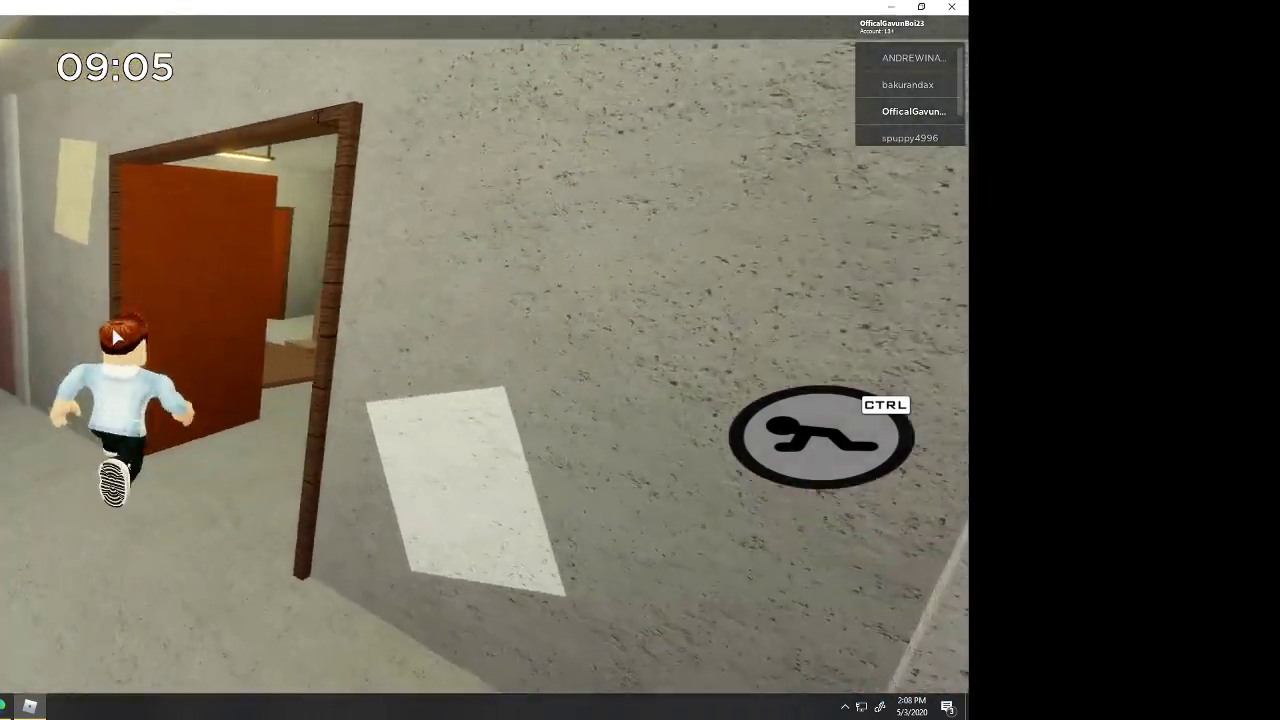
key(w)
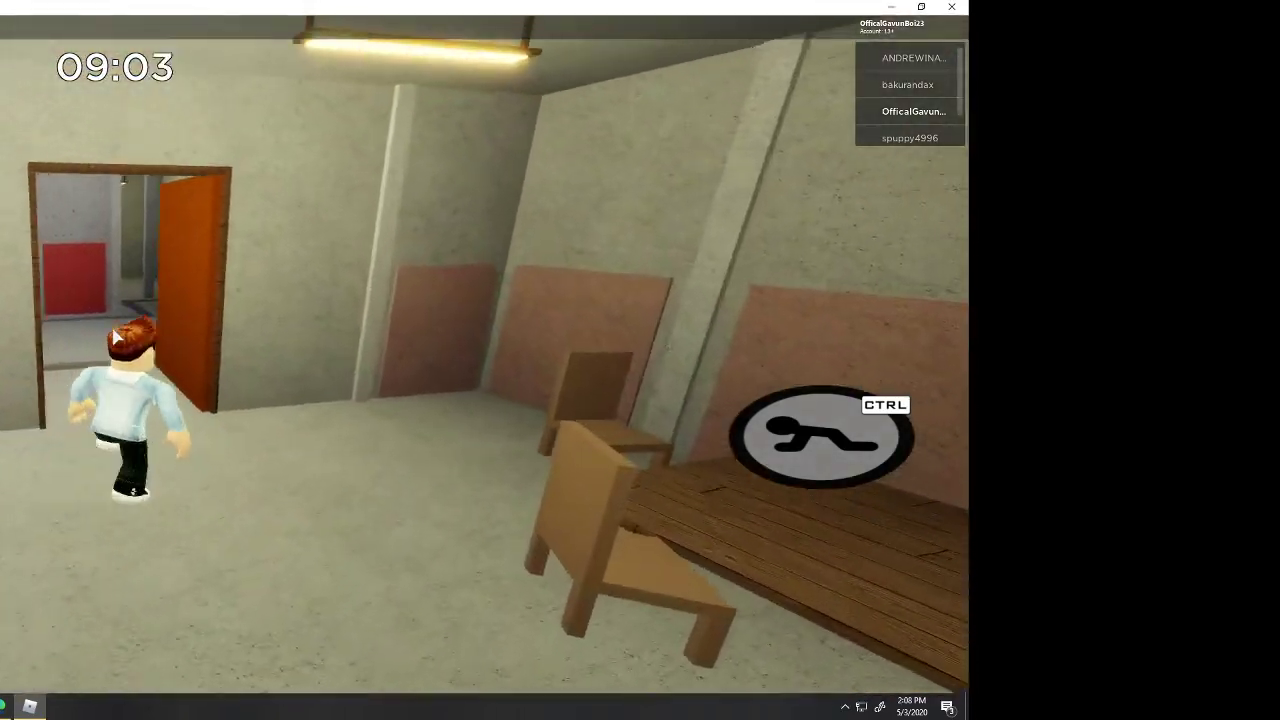
key(w)
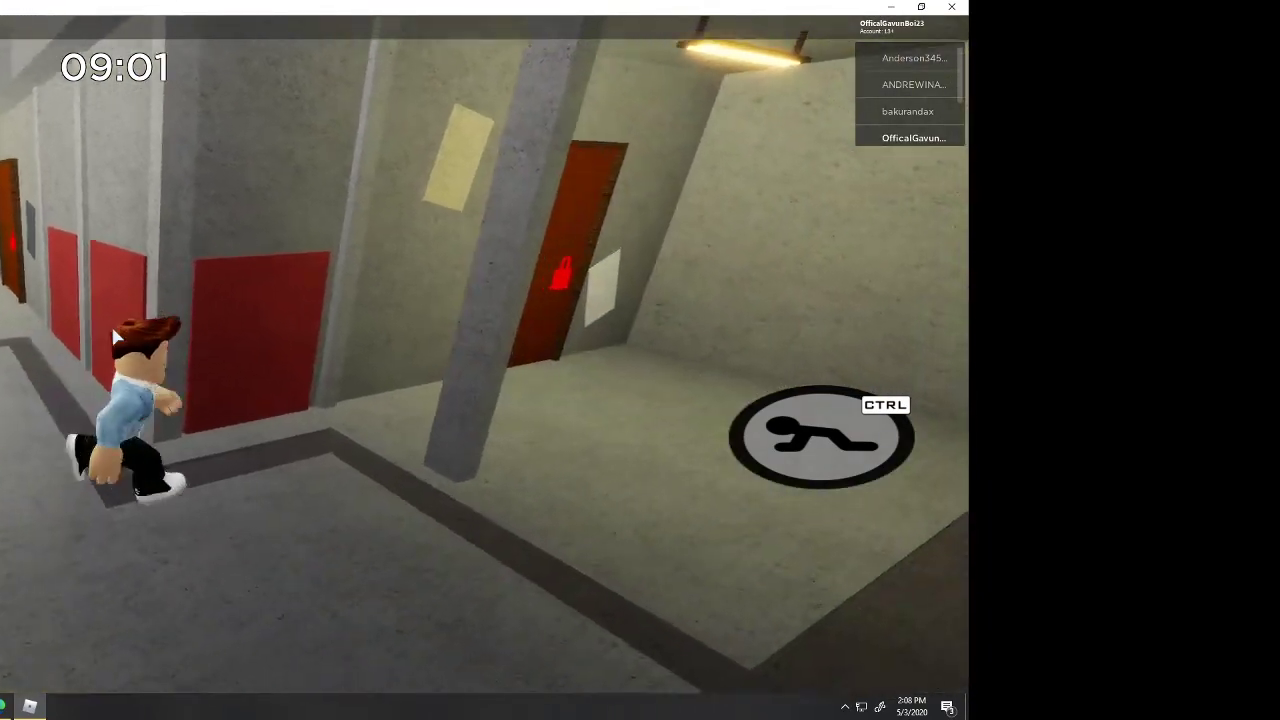
key(w)
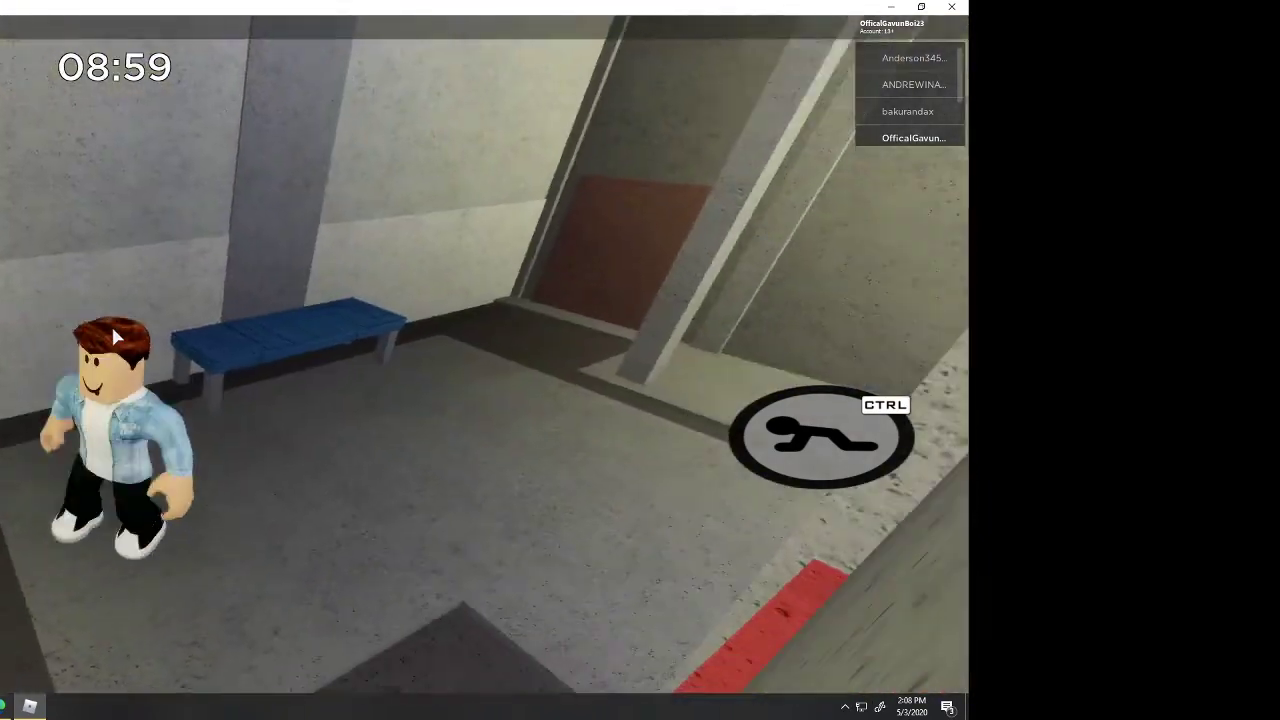
Crouch past the open door and the villain, then run past the Medibay to the orange wall.
key(w)
key(ctrl)
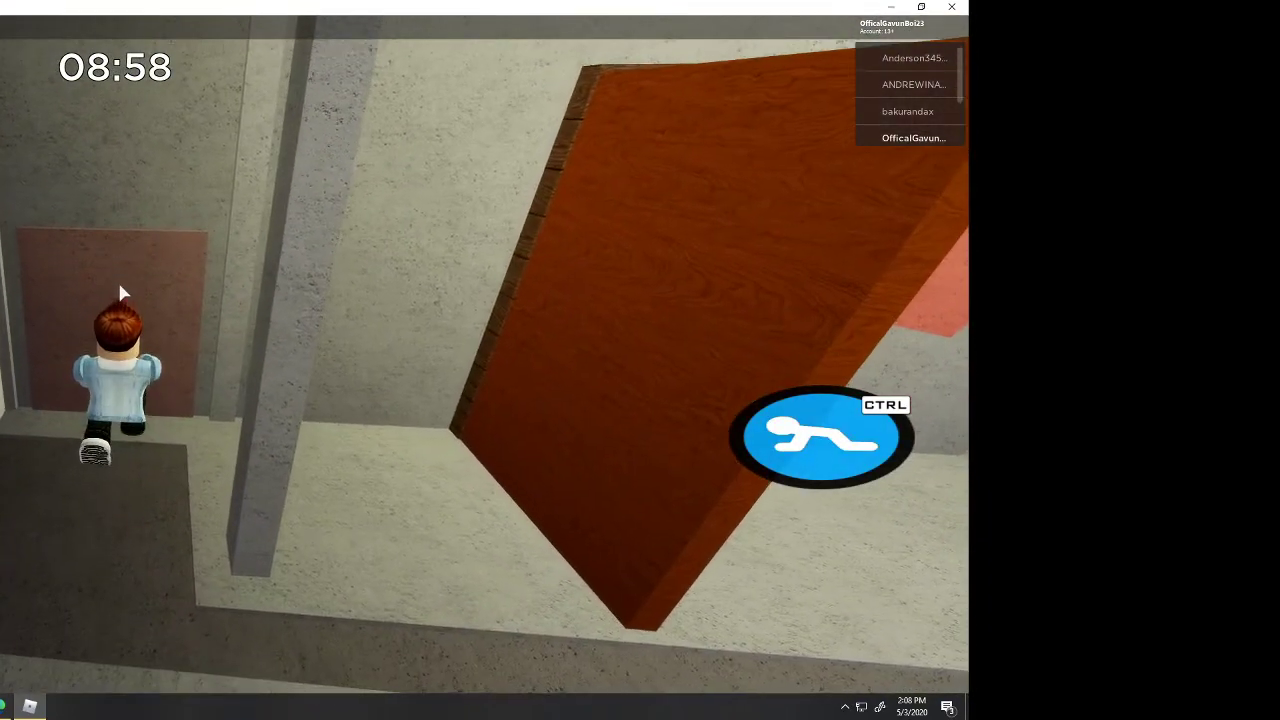
key(ctrl)
key(w)
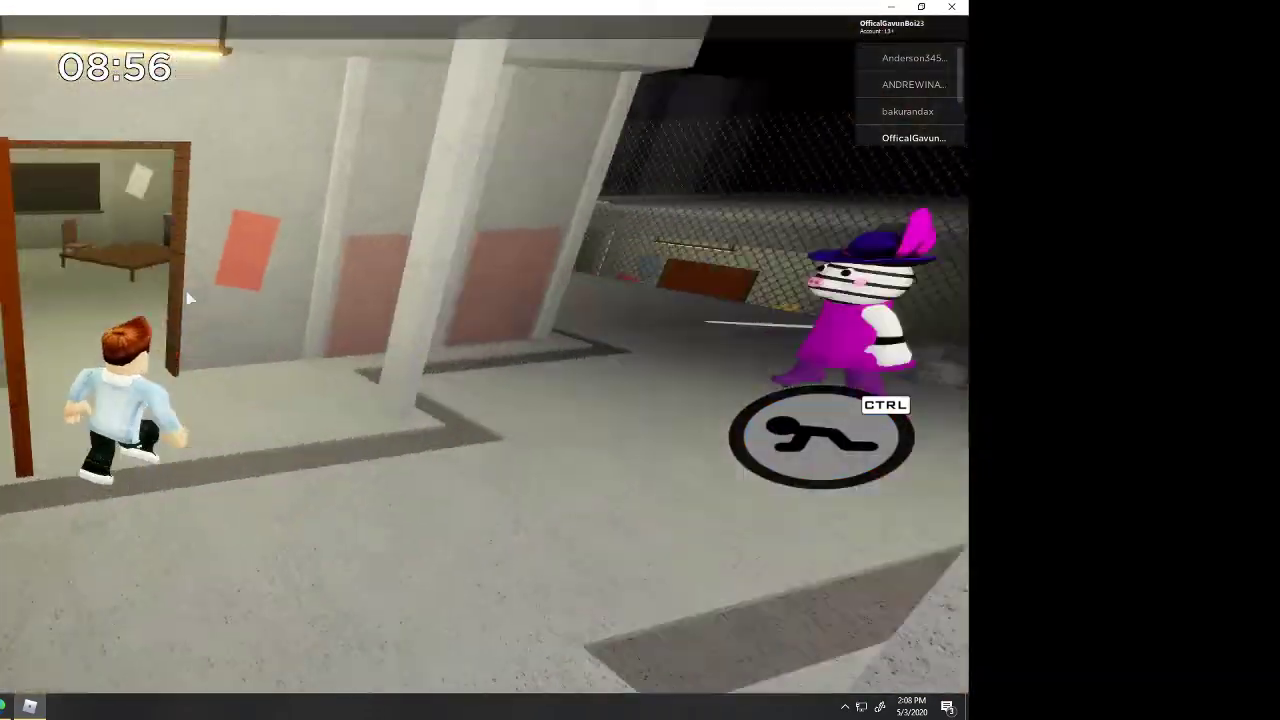
key(w)
key(ctrl)
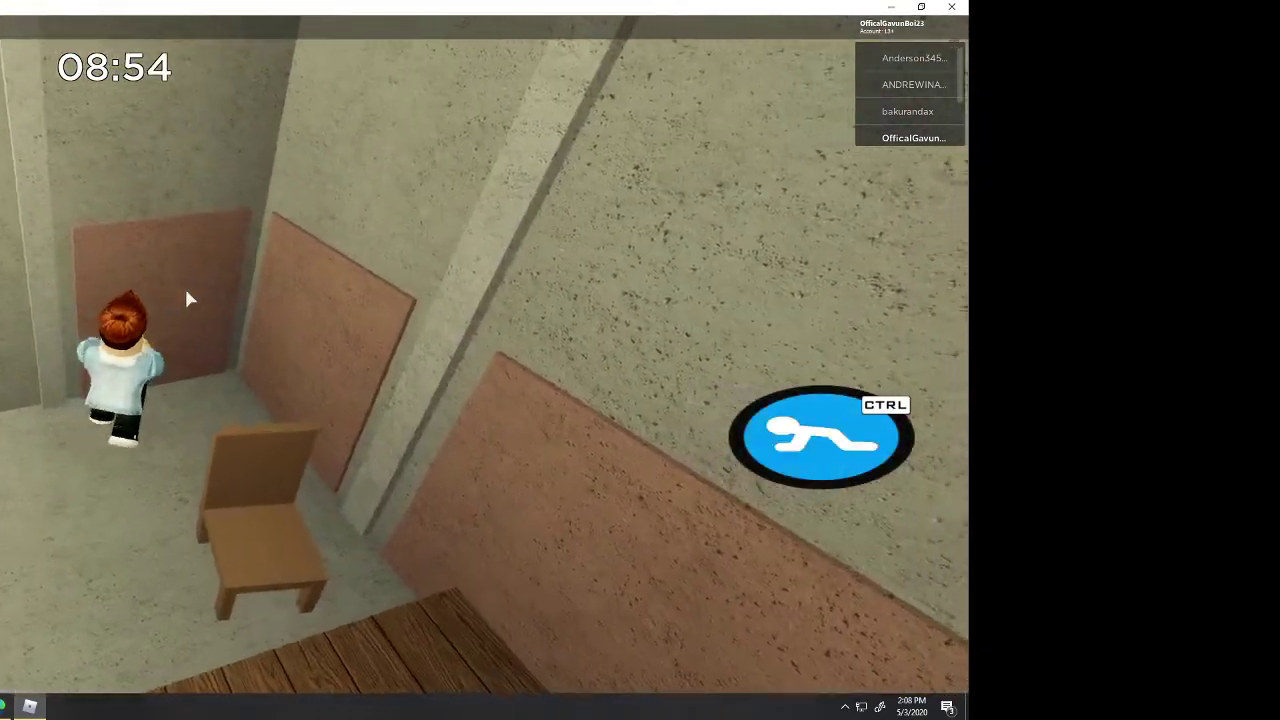
key(ctrl)
key(w)
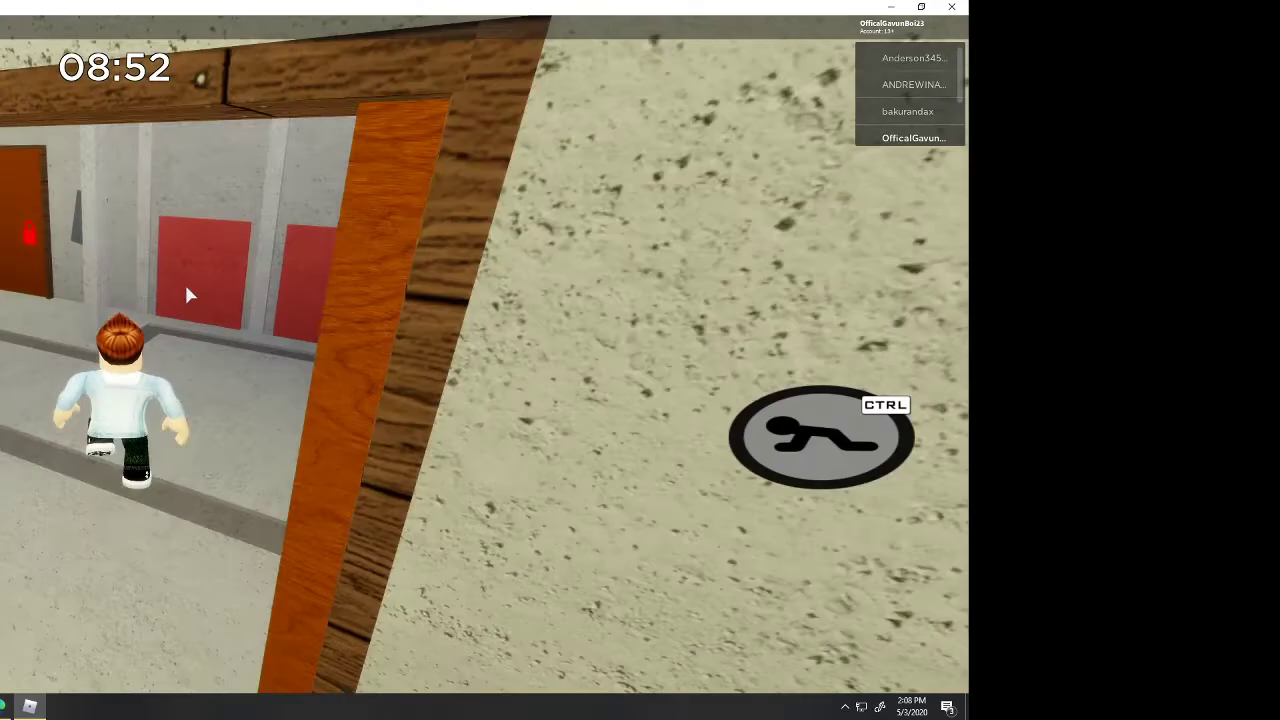
key(w)
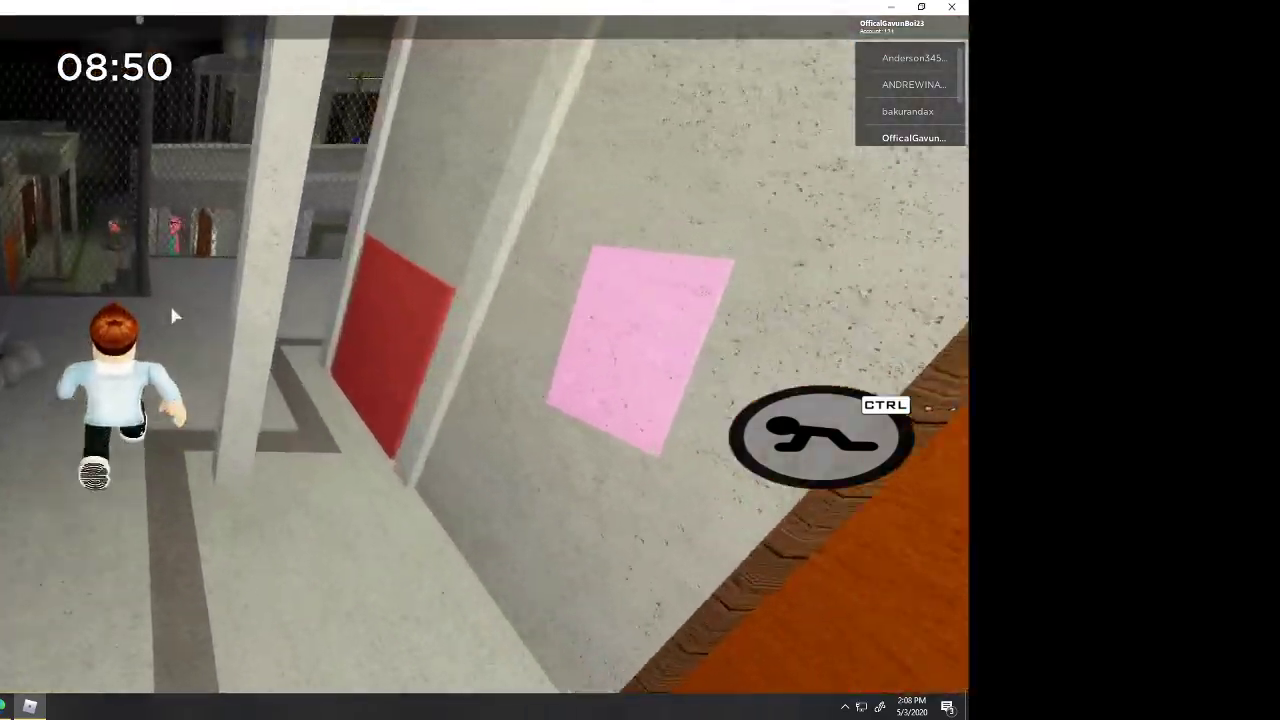
key(w)
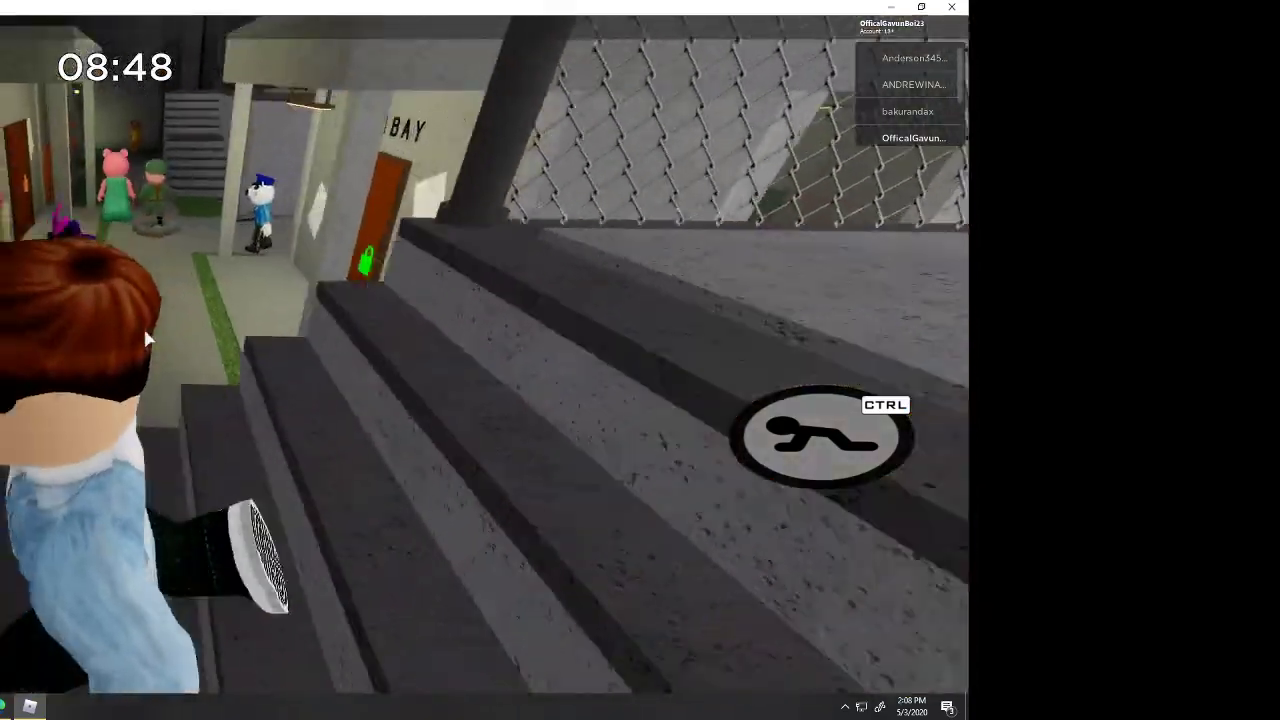
key(w)
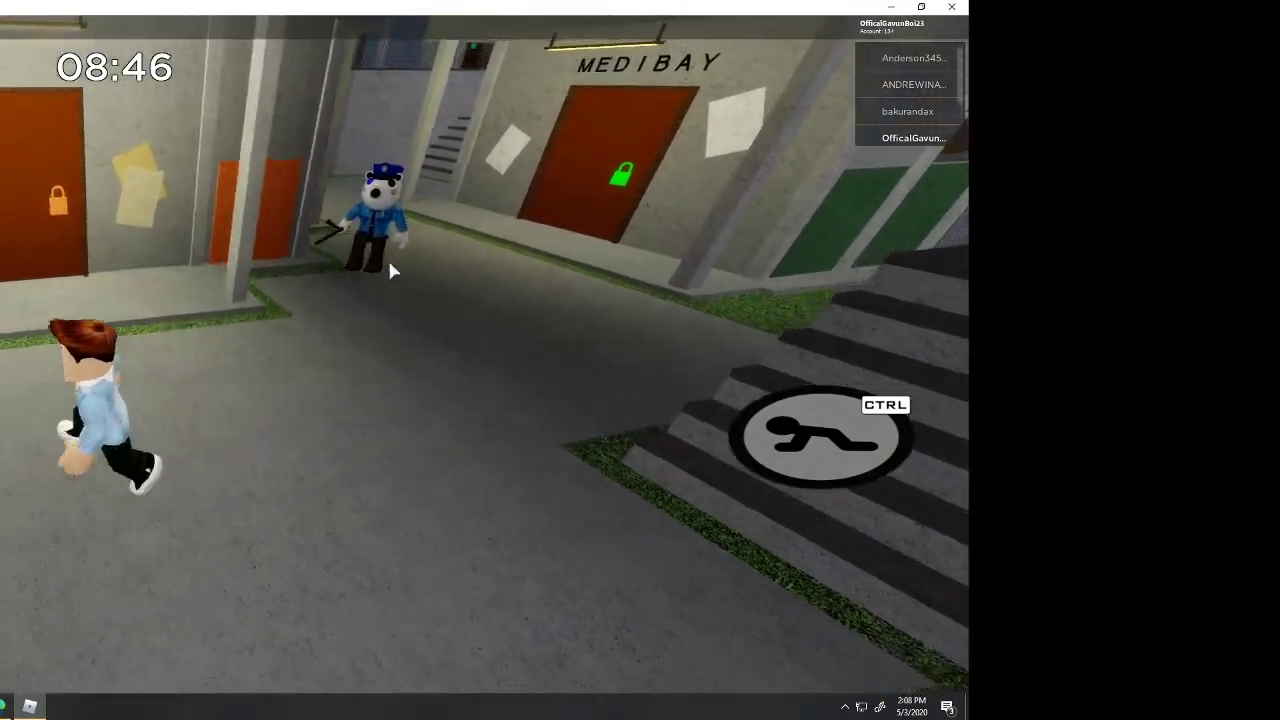
key(w)
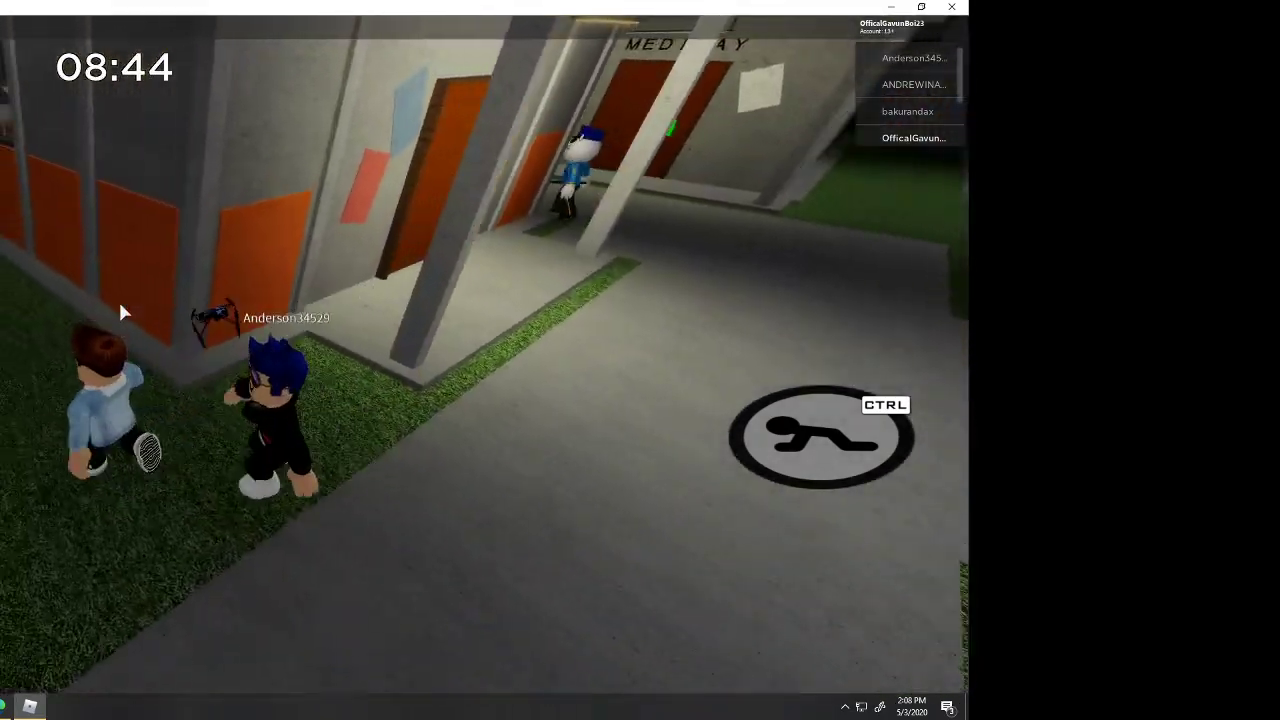
key(w)
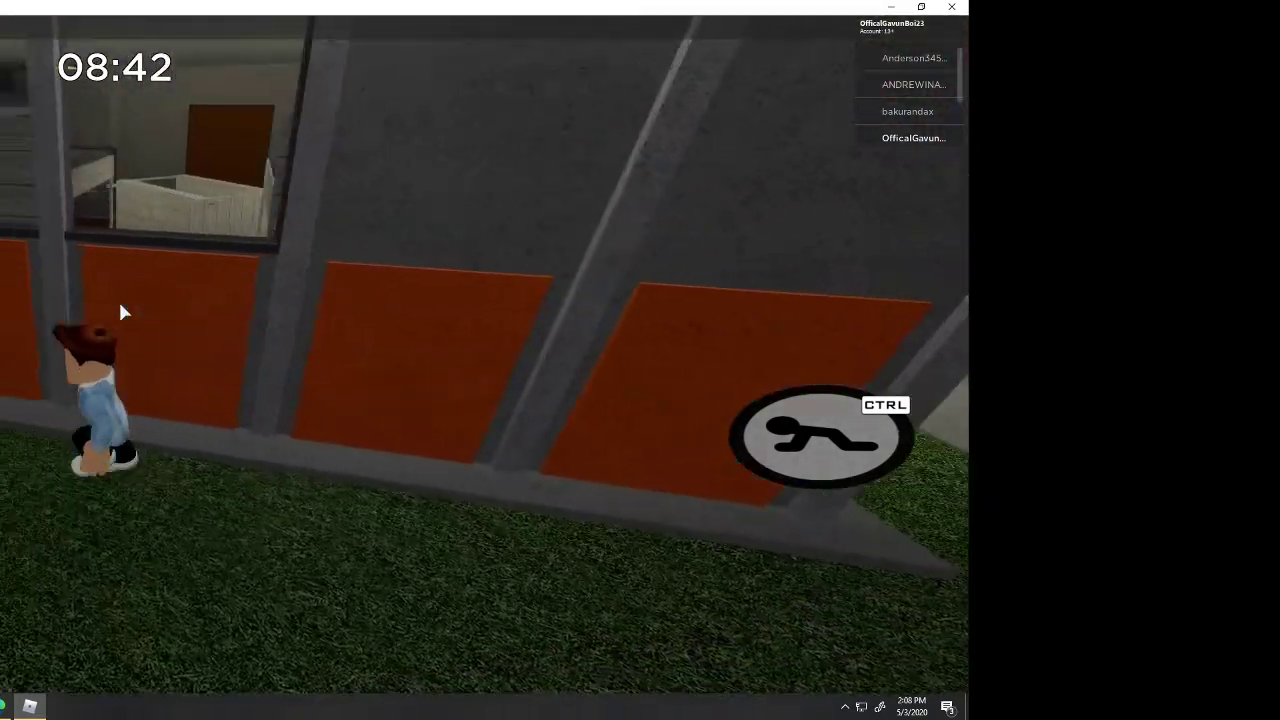
Crawl along the orange wall past the vent, then watch Piggy approach until Game Over.
key(w)
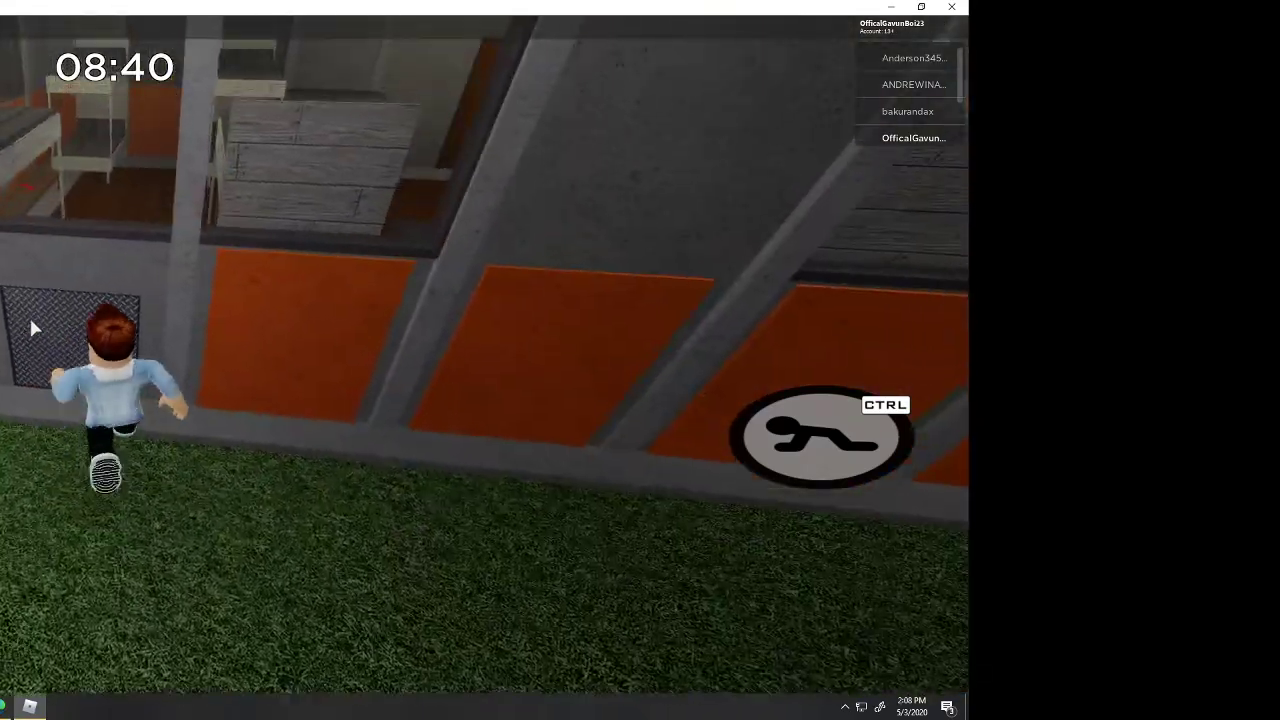
key(ctrl)
key(a)
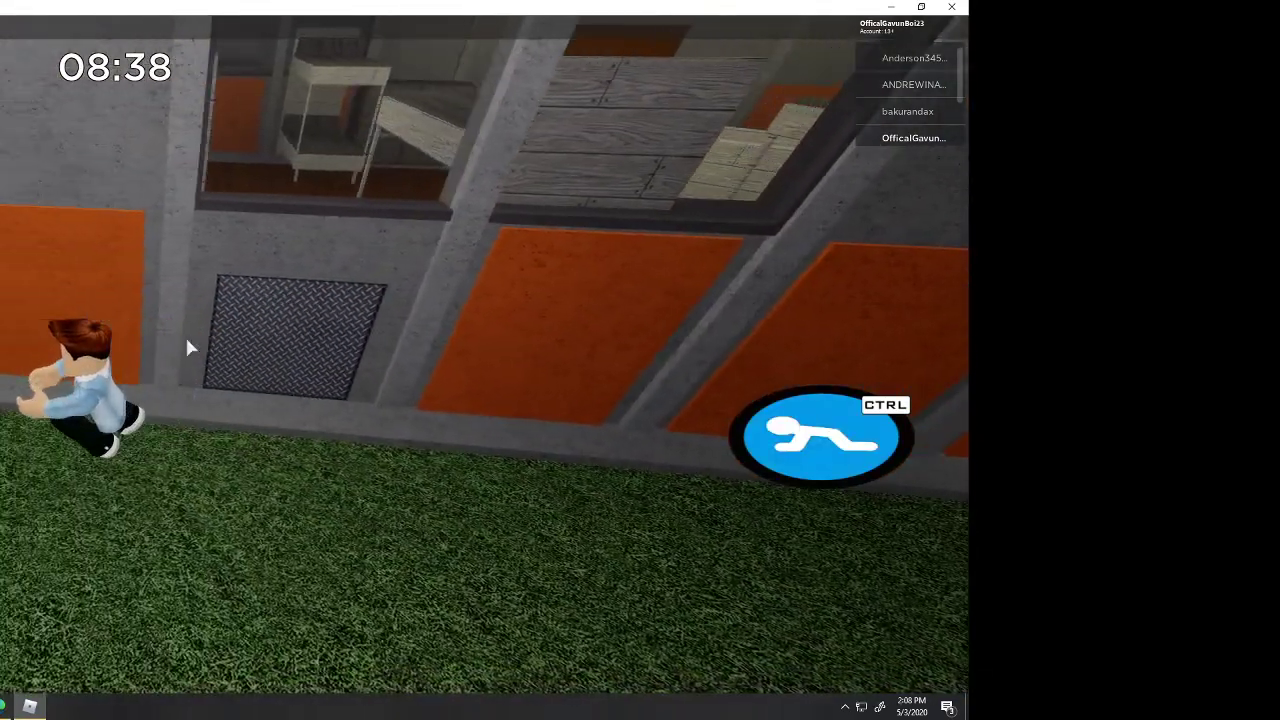
key(a)
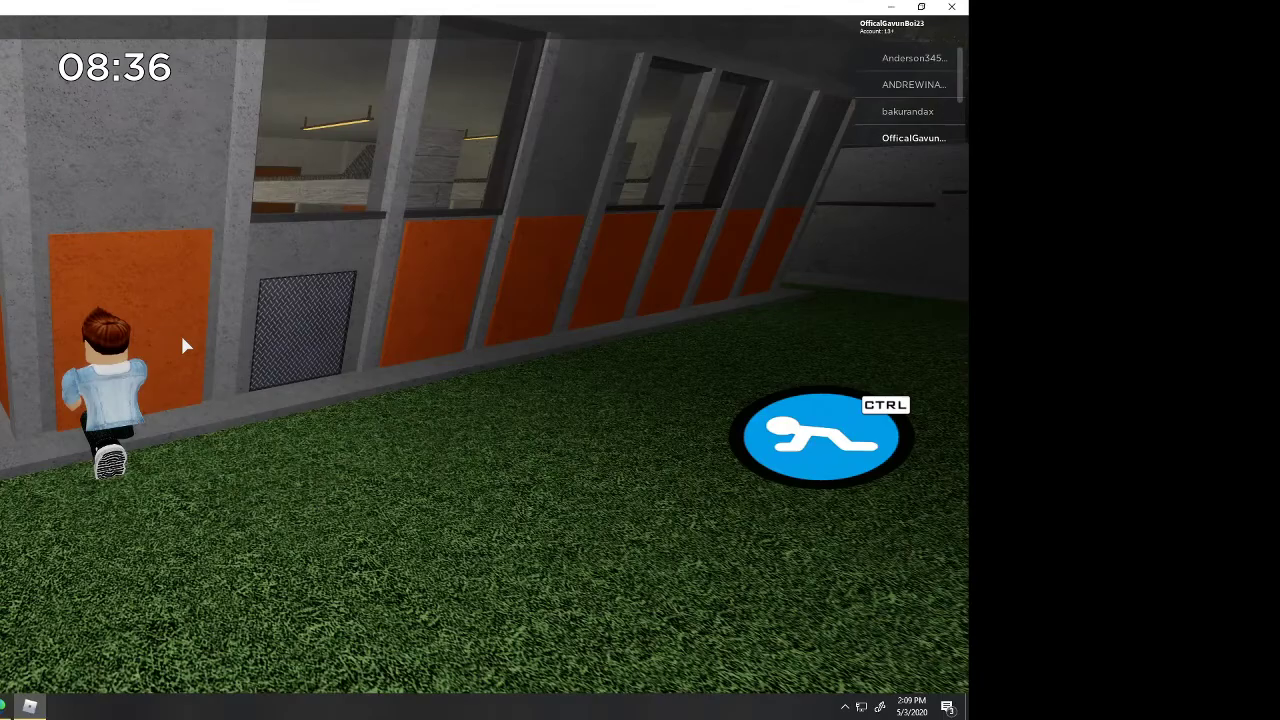
key(a)
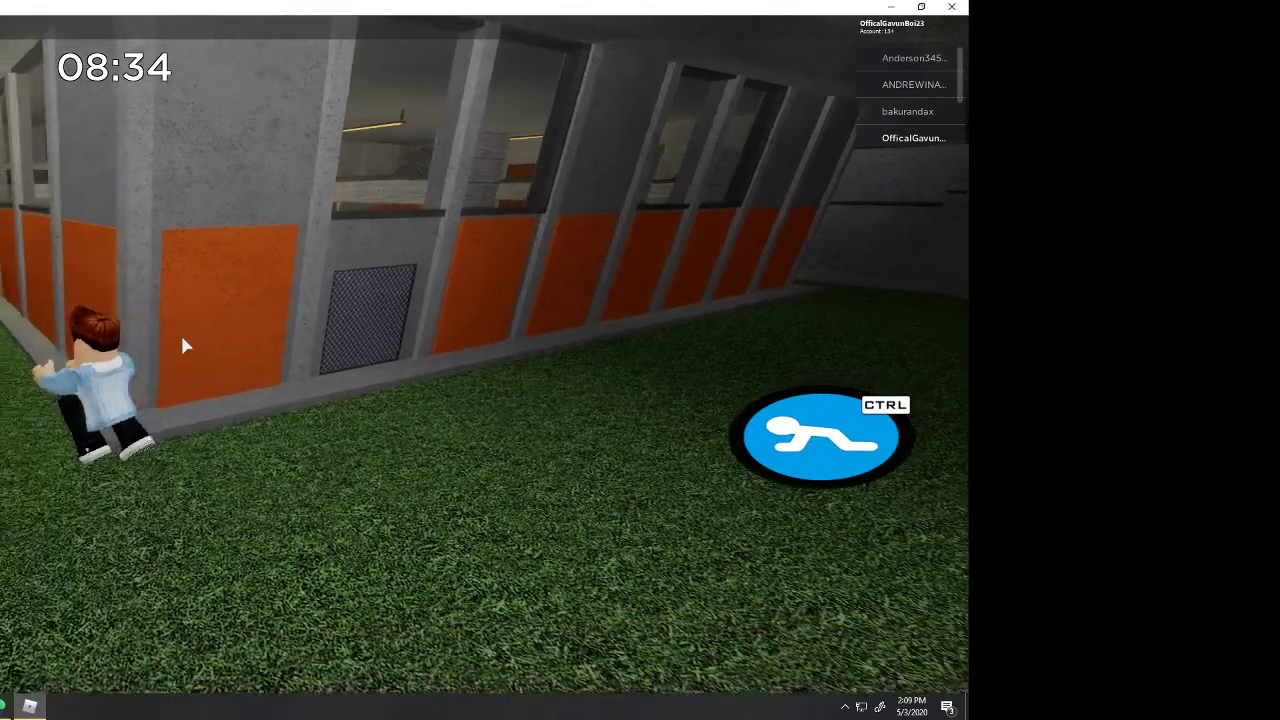
key(ctrl)
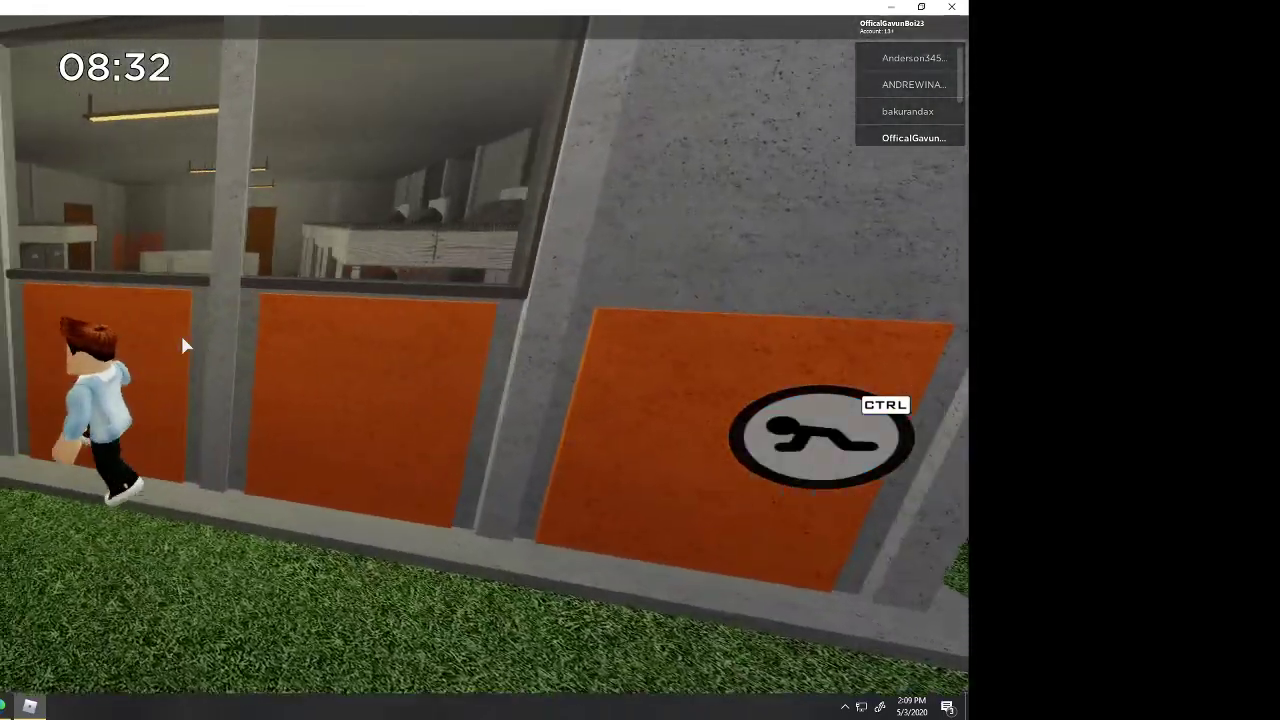
key(a)
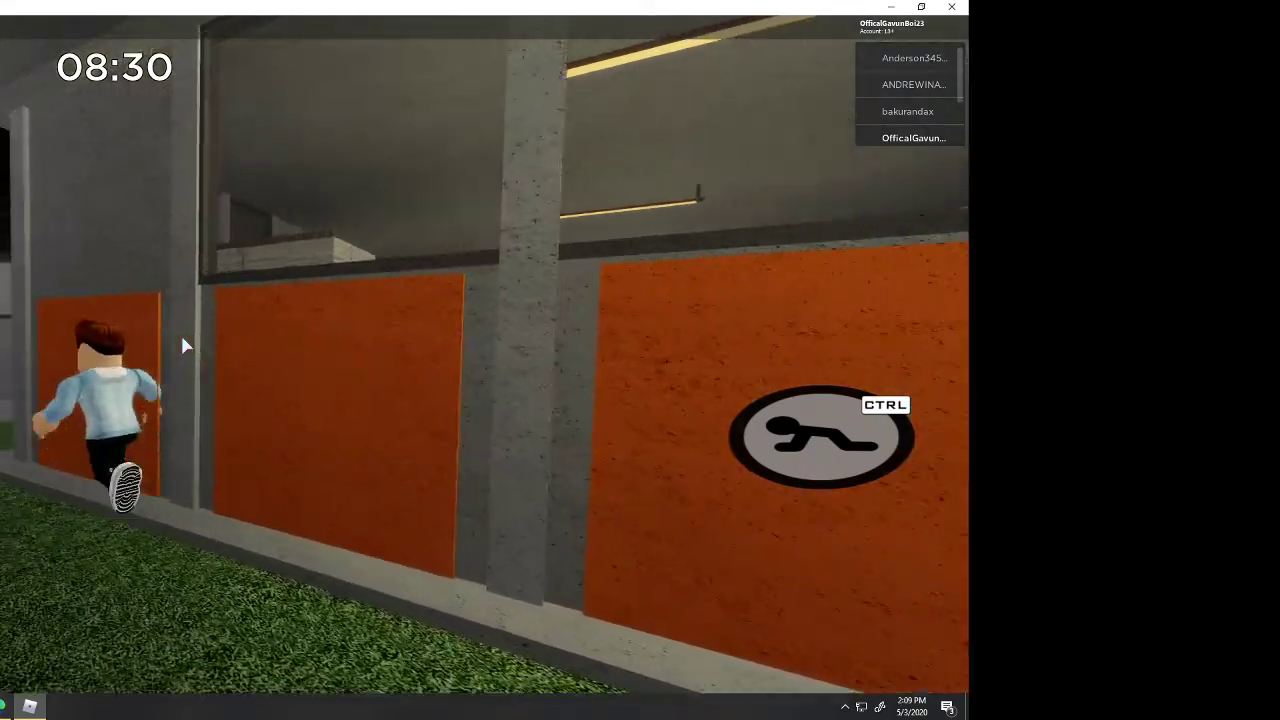
key(a)
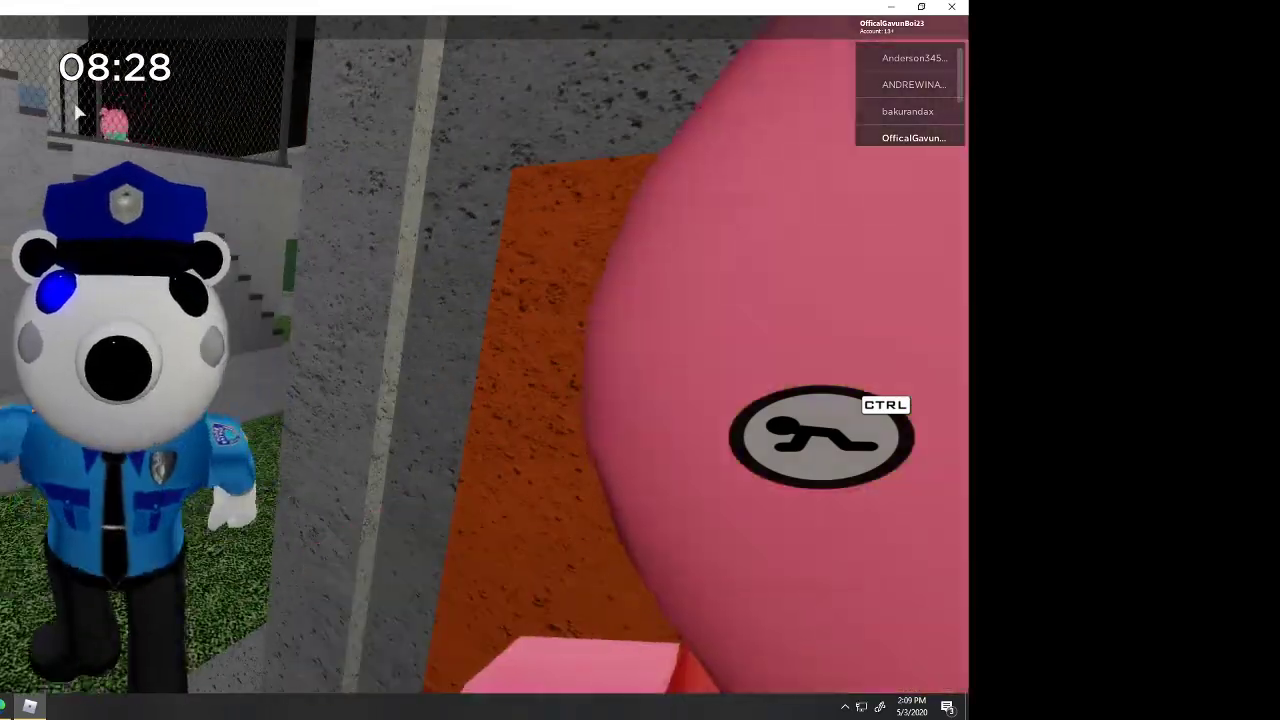
key(d)
key(a)
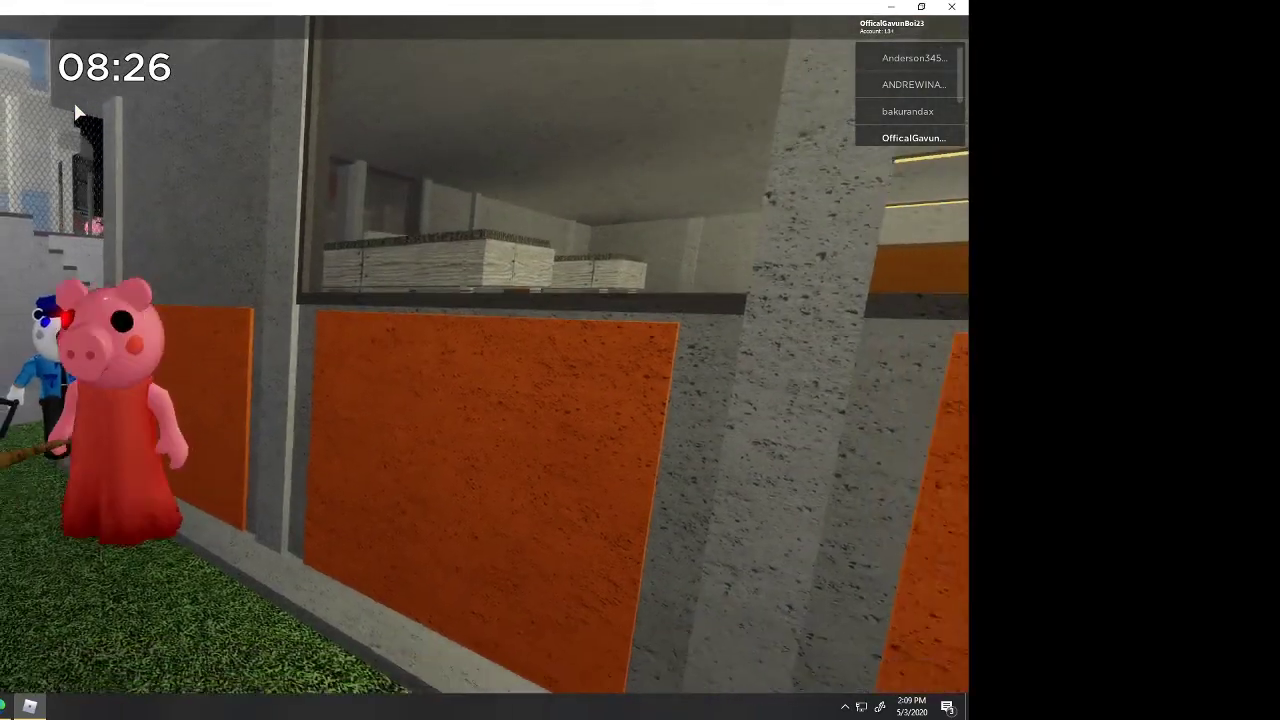
key(d)
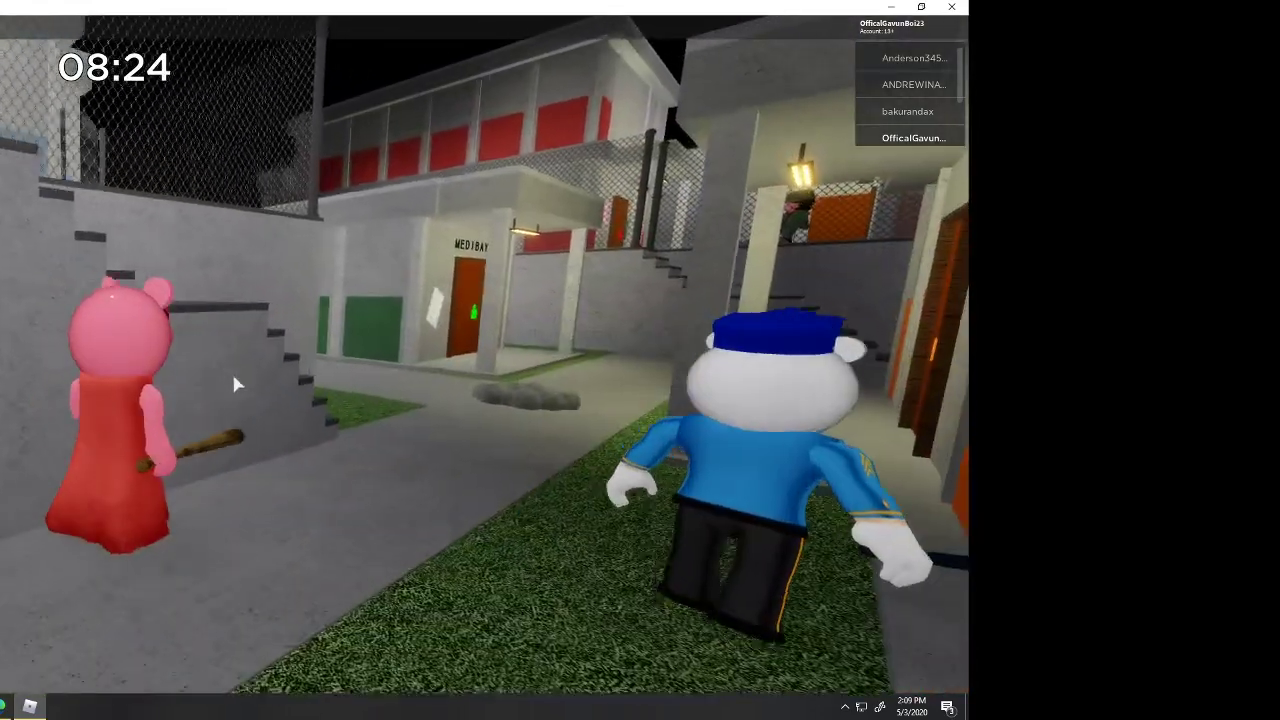
key(w)
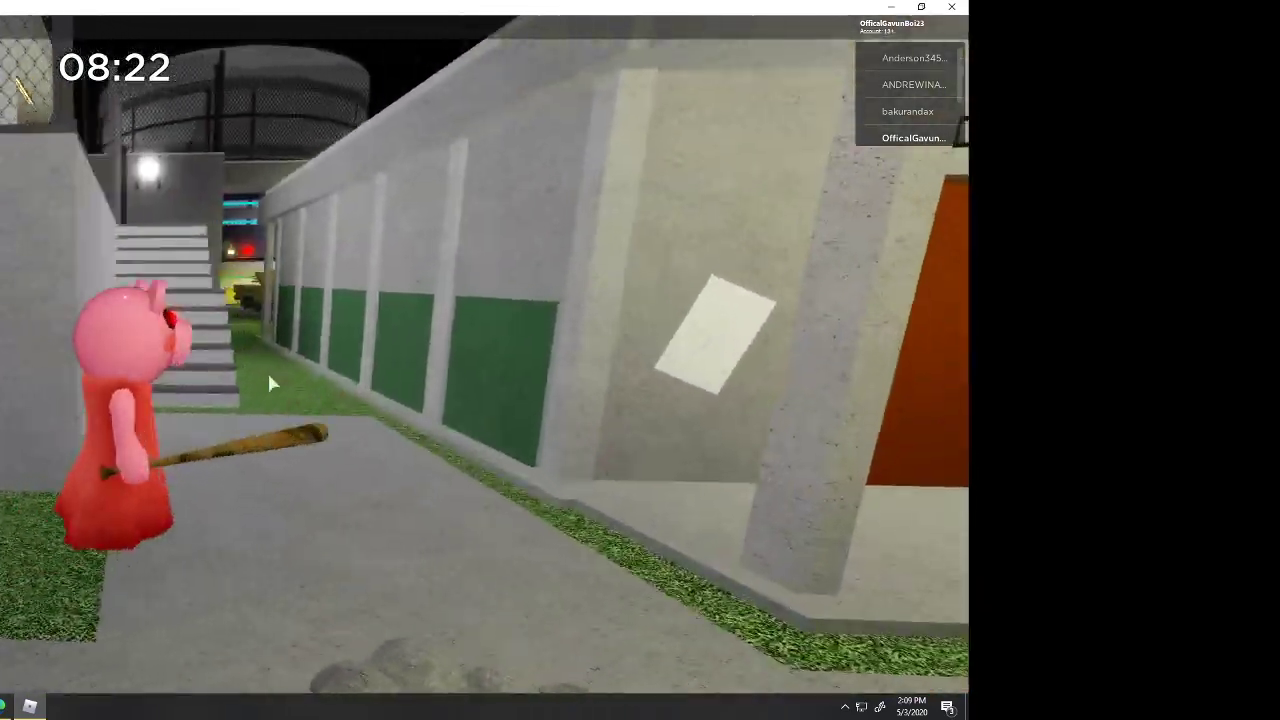
key(w)
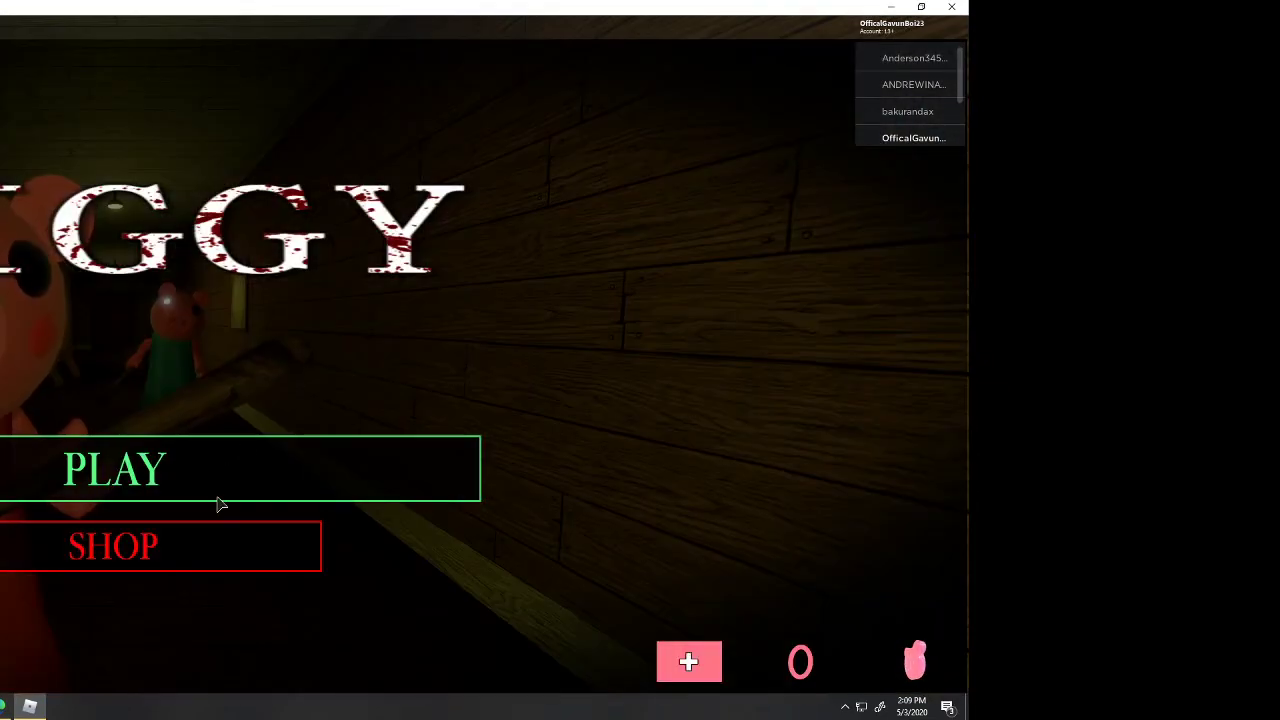
Join the next round from the title screen and wait to spawn in the mall.
click(218, 500)
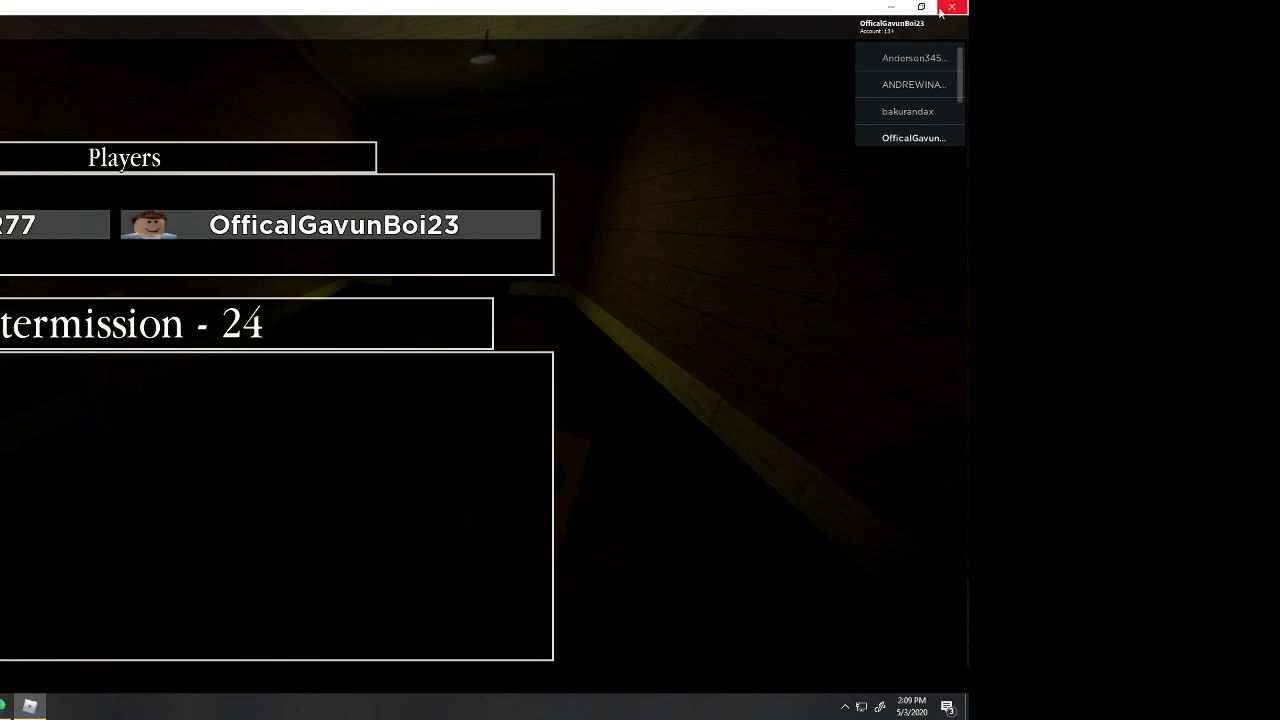
scroll(916, 84, down, 1)
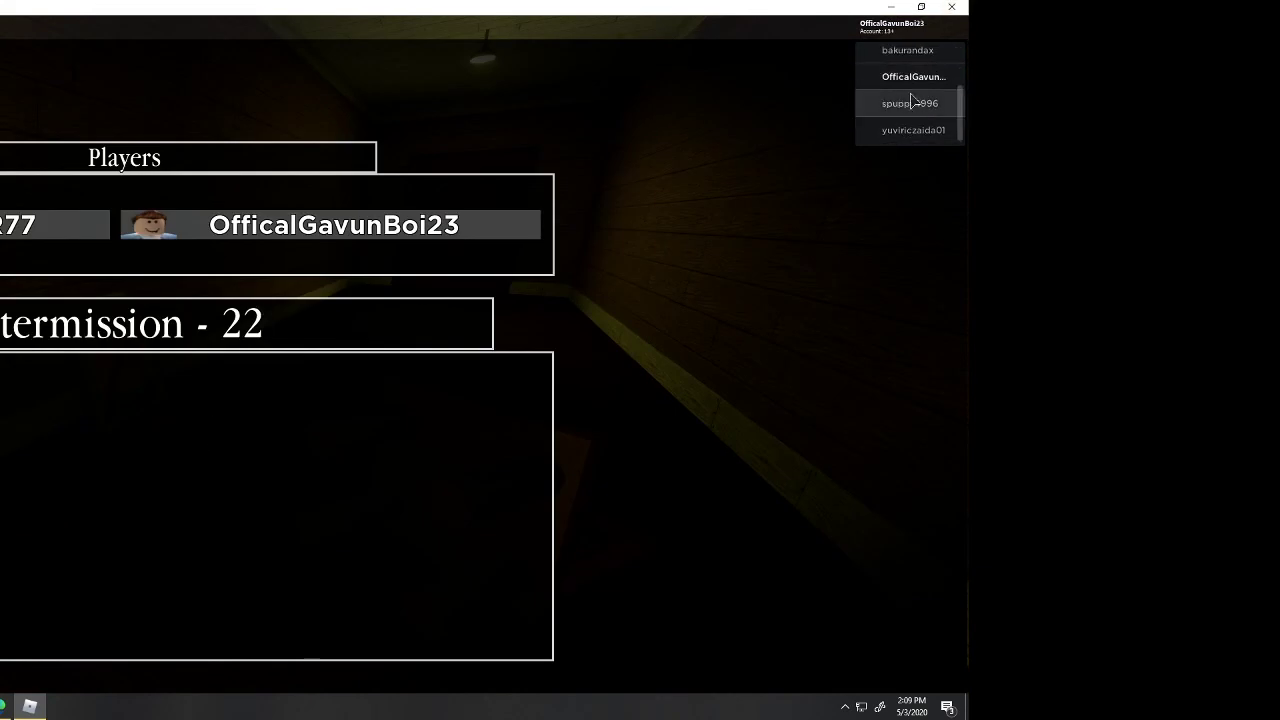
scroll(912, 95, up, 2)
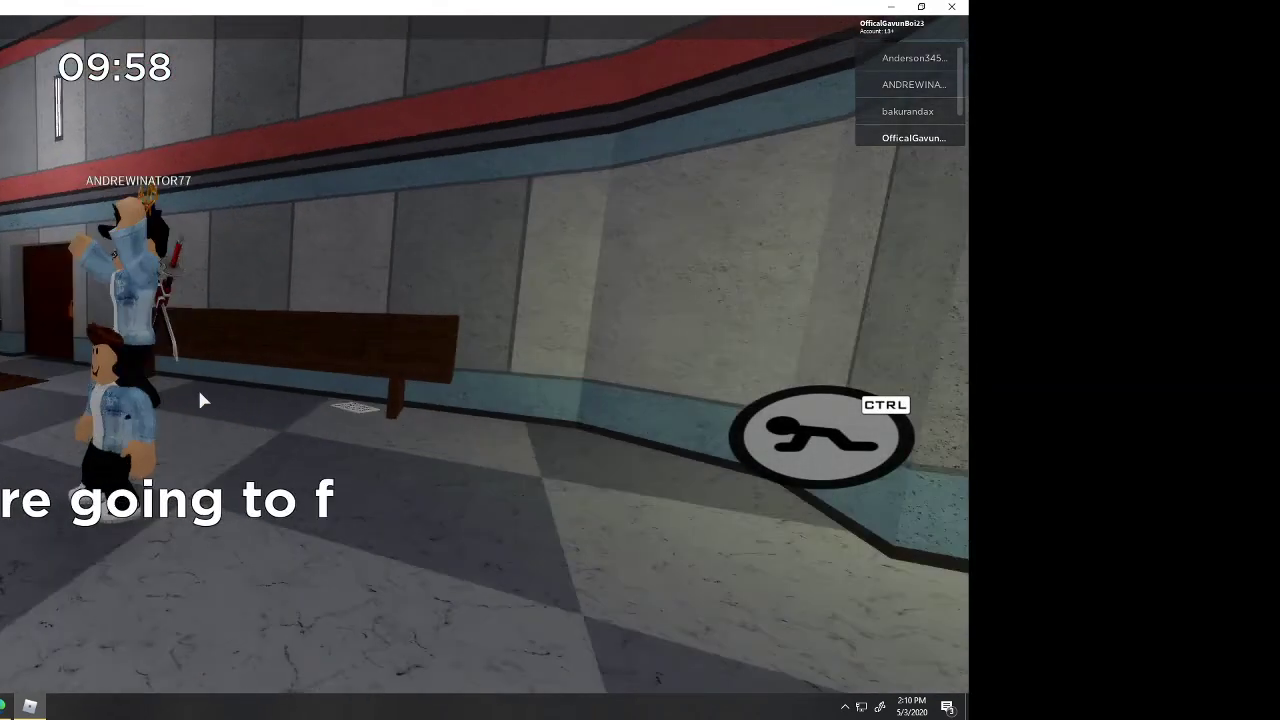
Run down the mall hallway past the kiosk and pick up the purple key.
key(w)
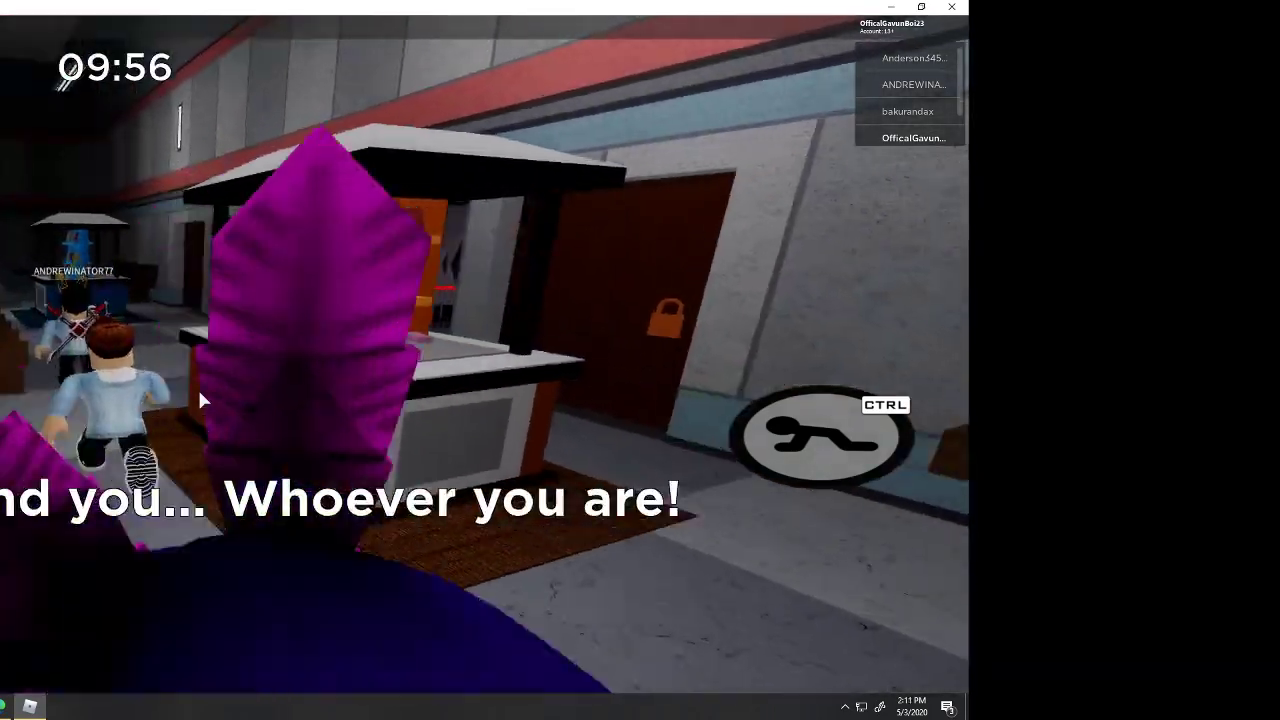
key(w)
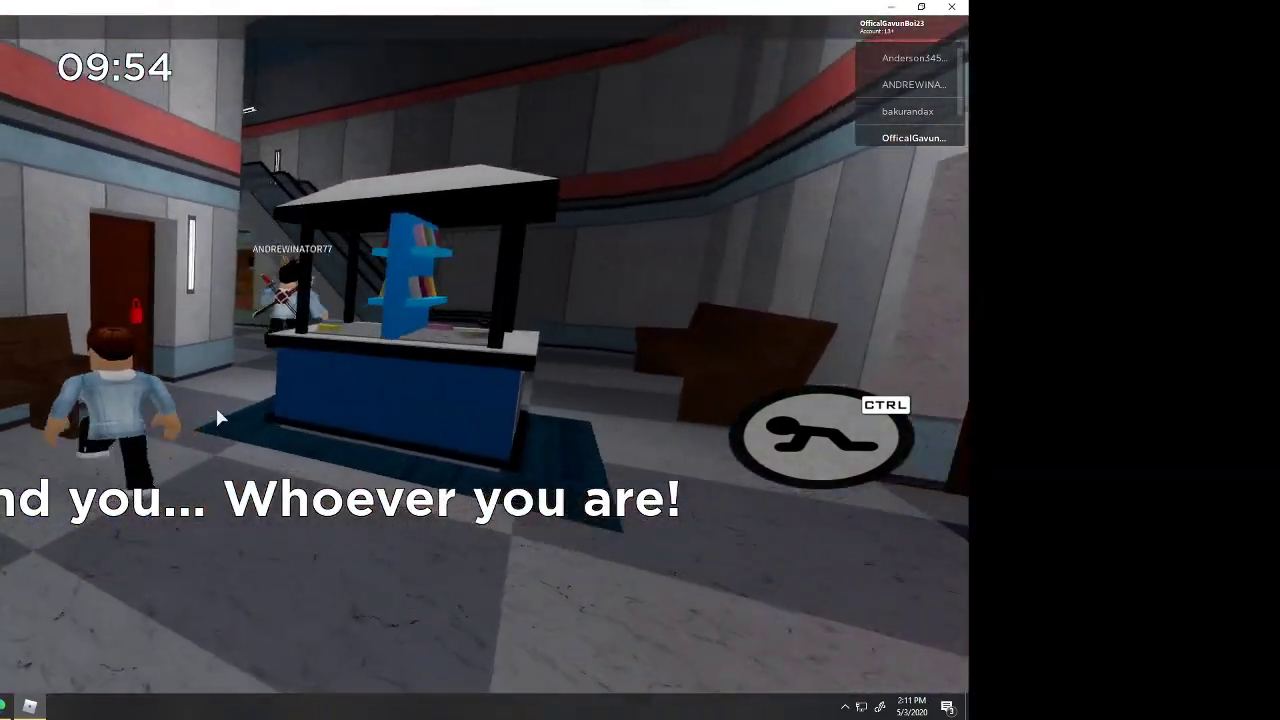
key(w)
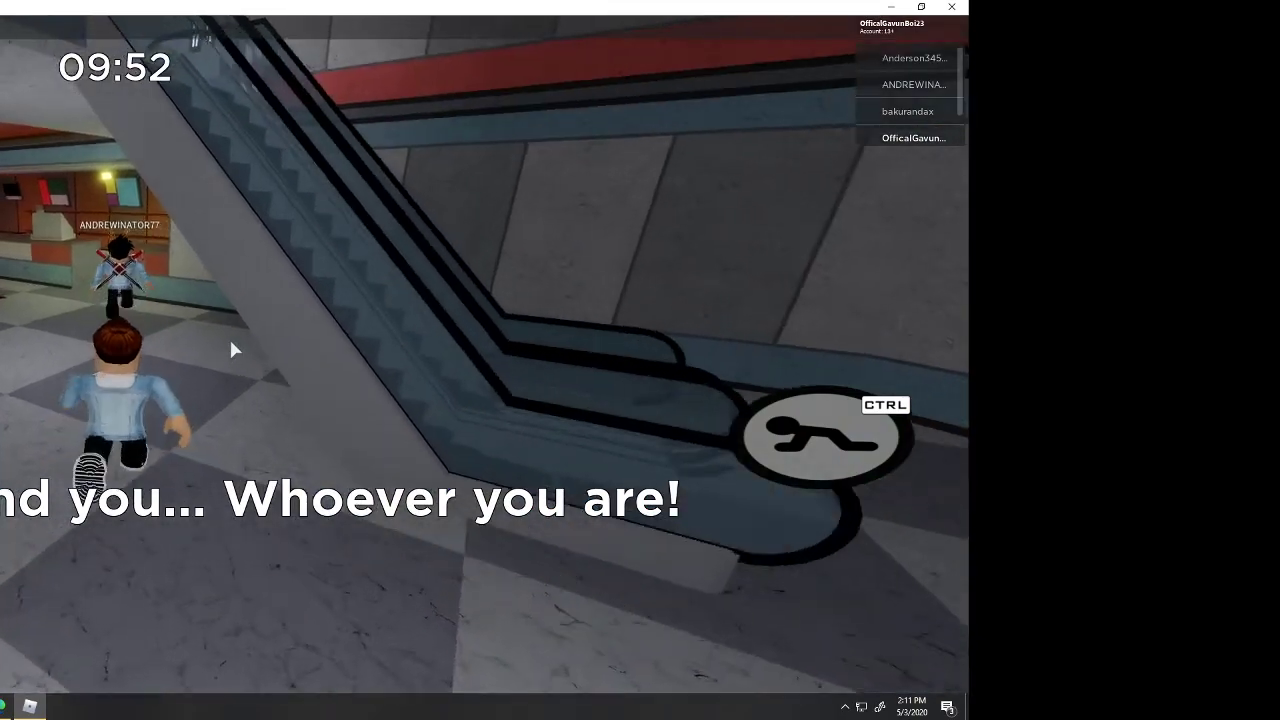
key(w)
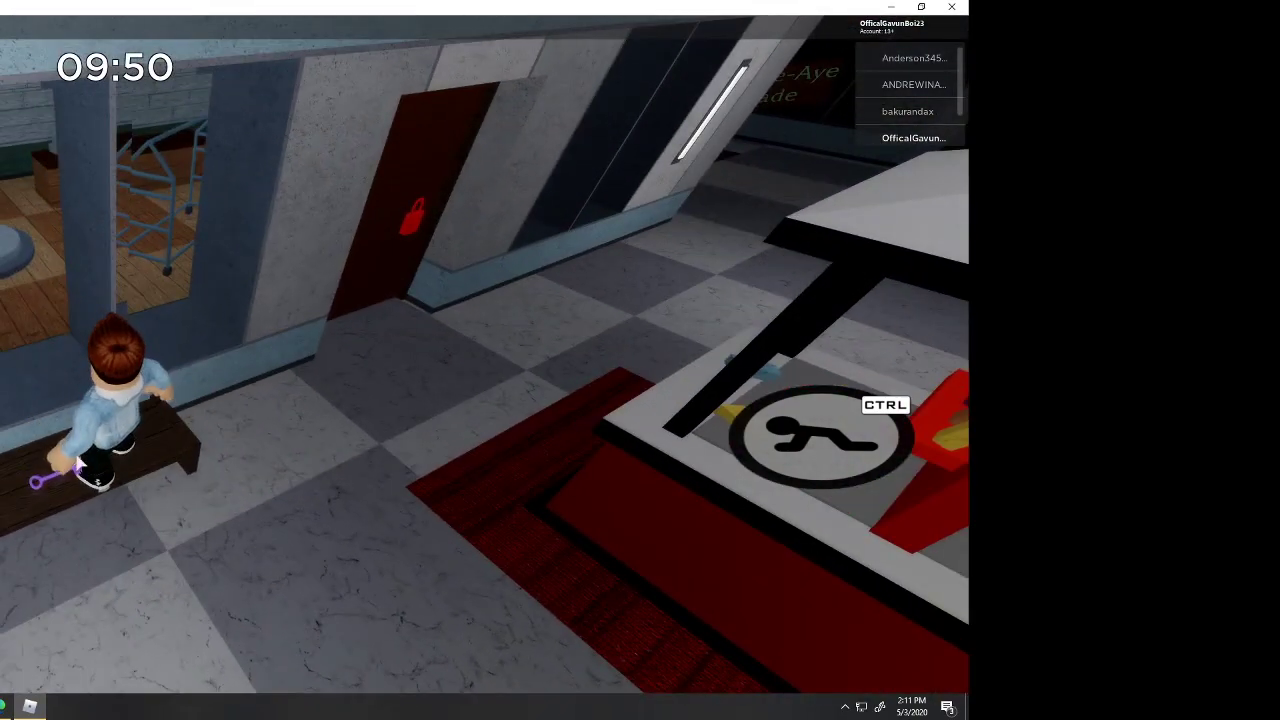
click(50, 478)
key(w)
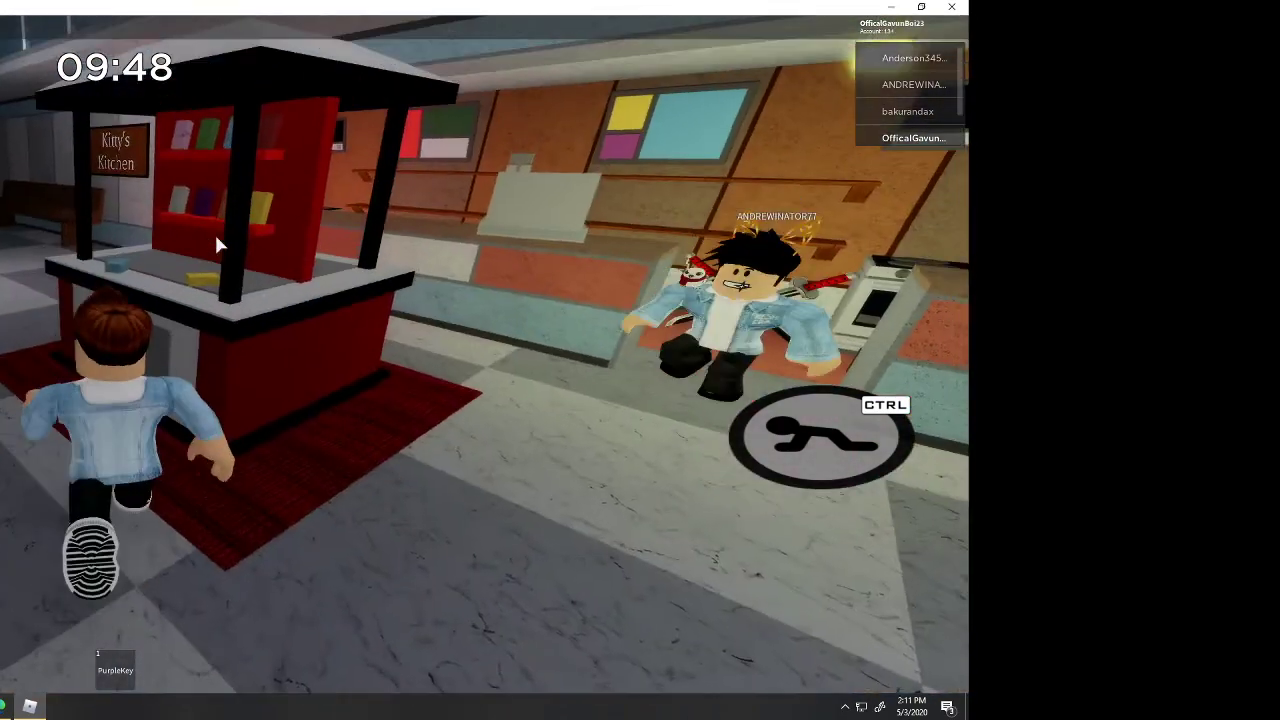
Run past Kitty's Kitchen, the arcade and the escalators to the green kiosk.
key(w)
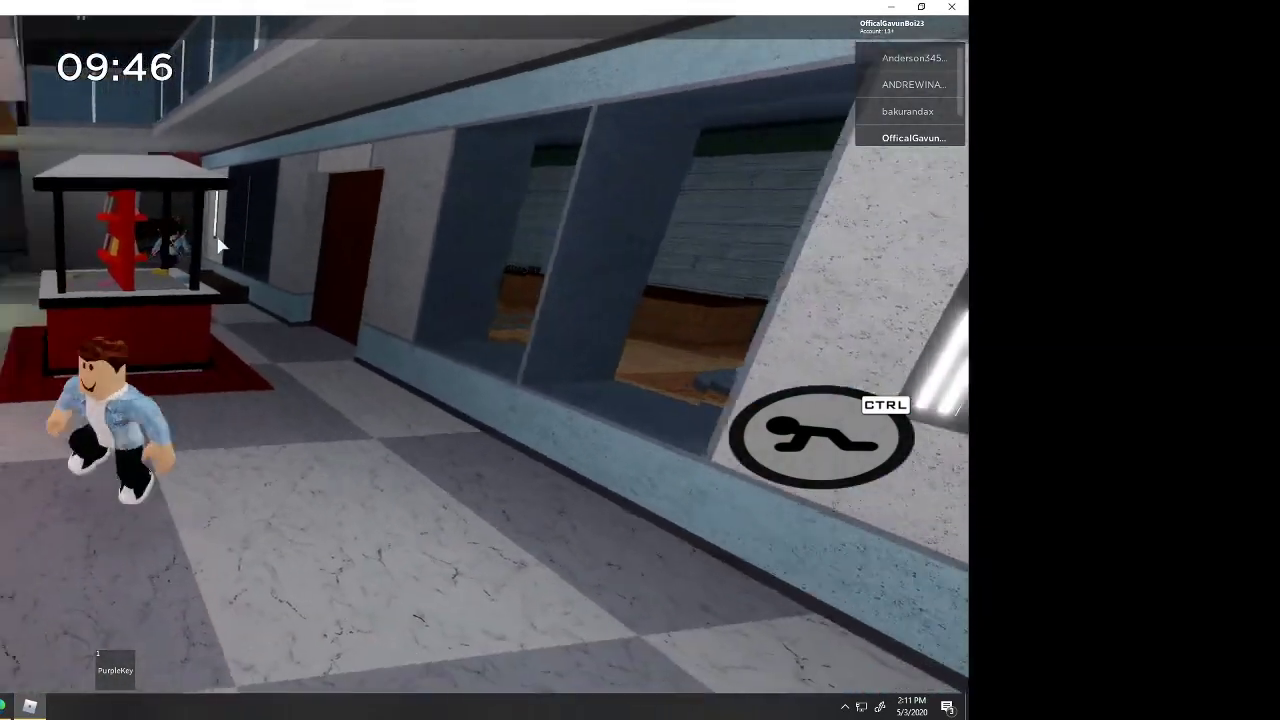
key(w)
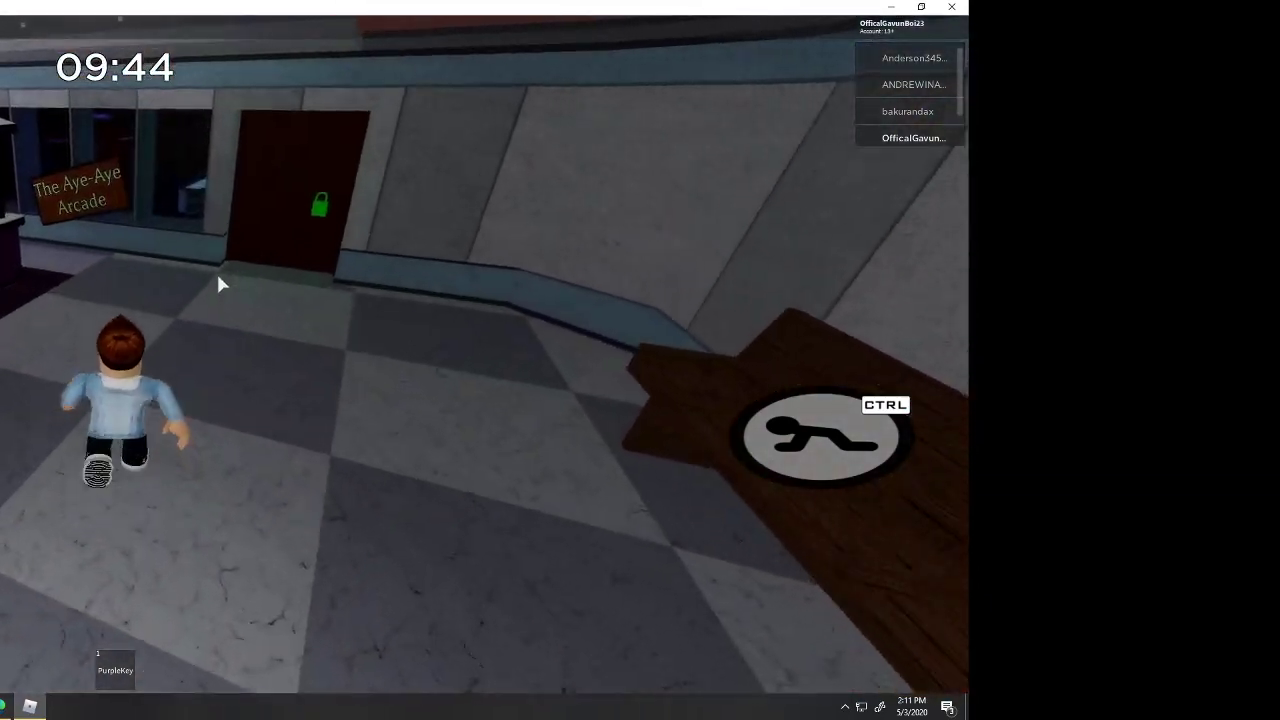
key(w)
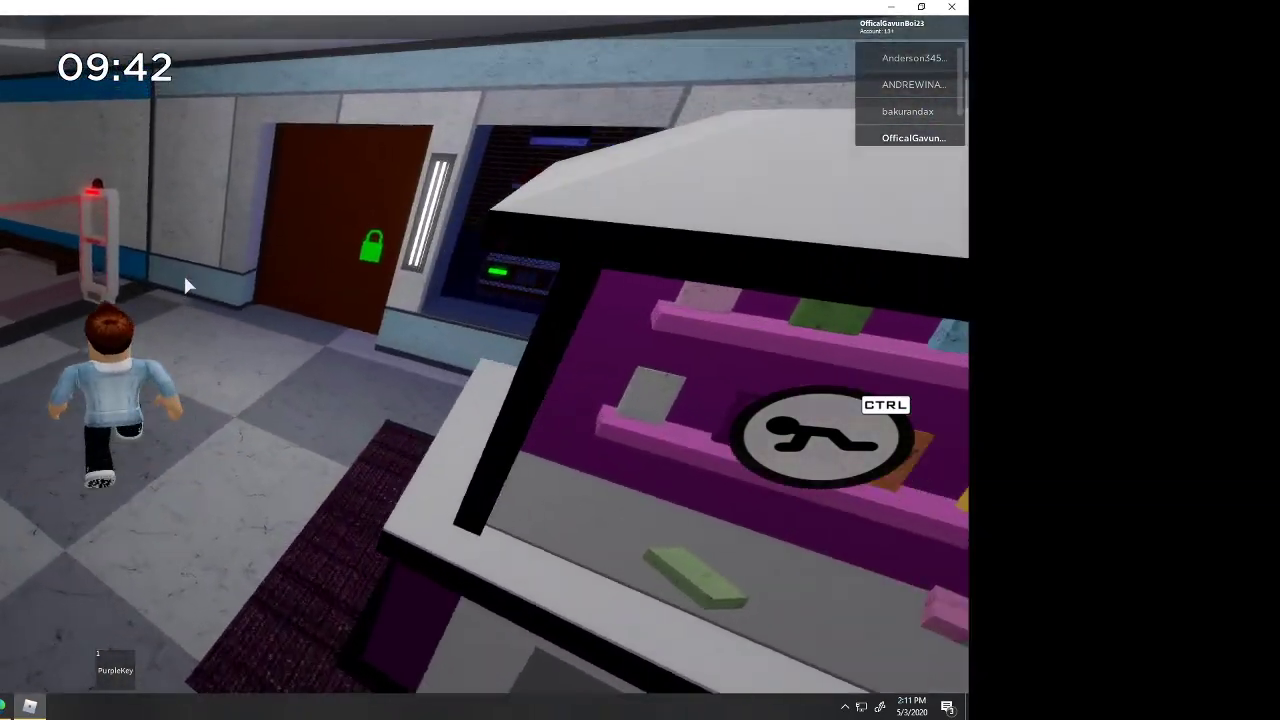
key(w)
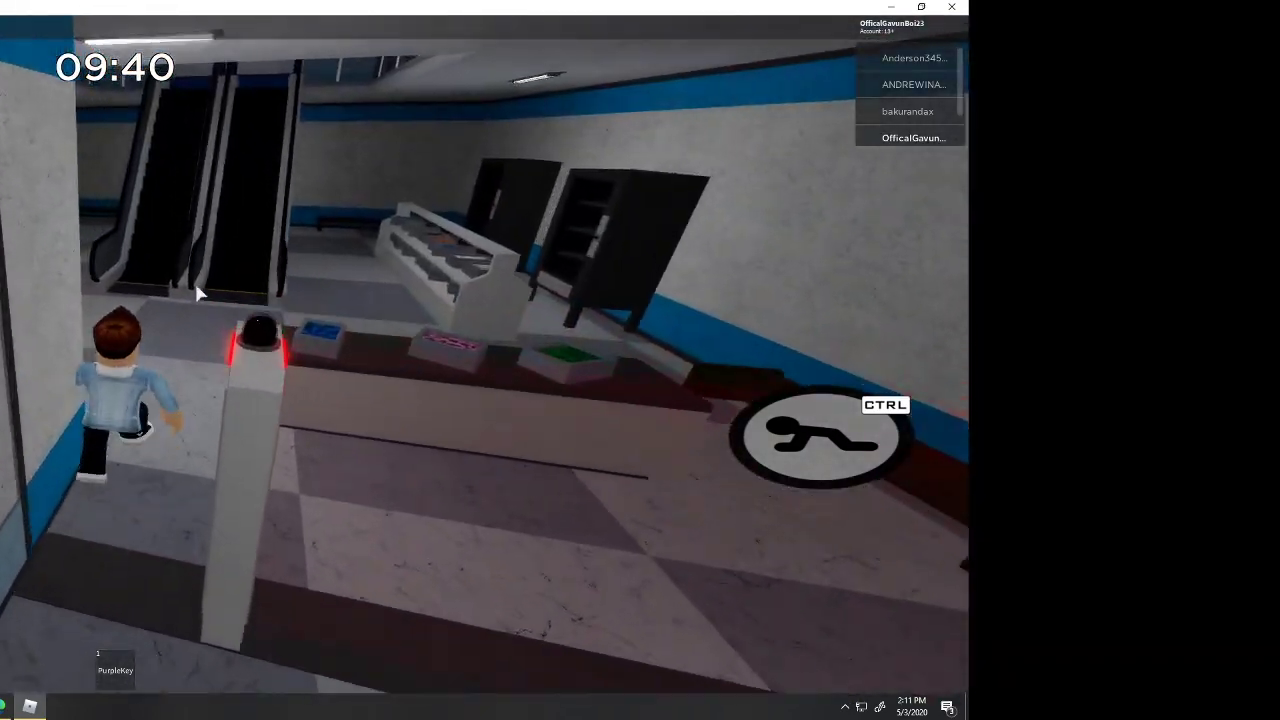
key(w)
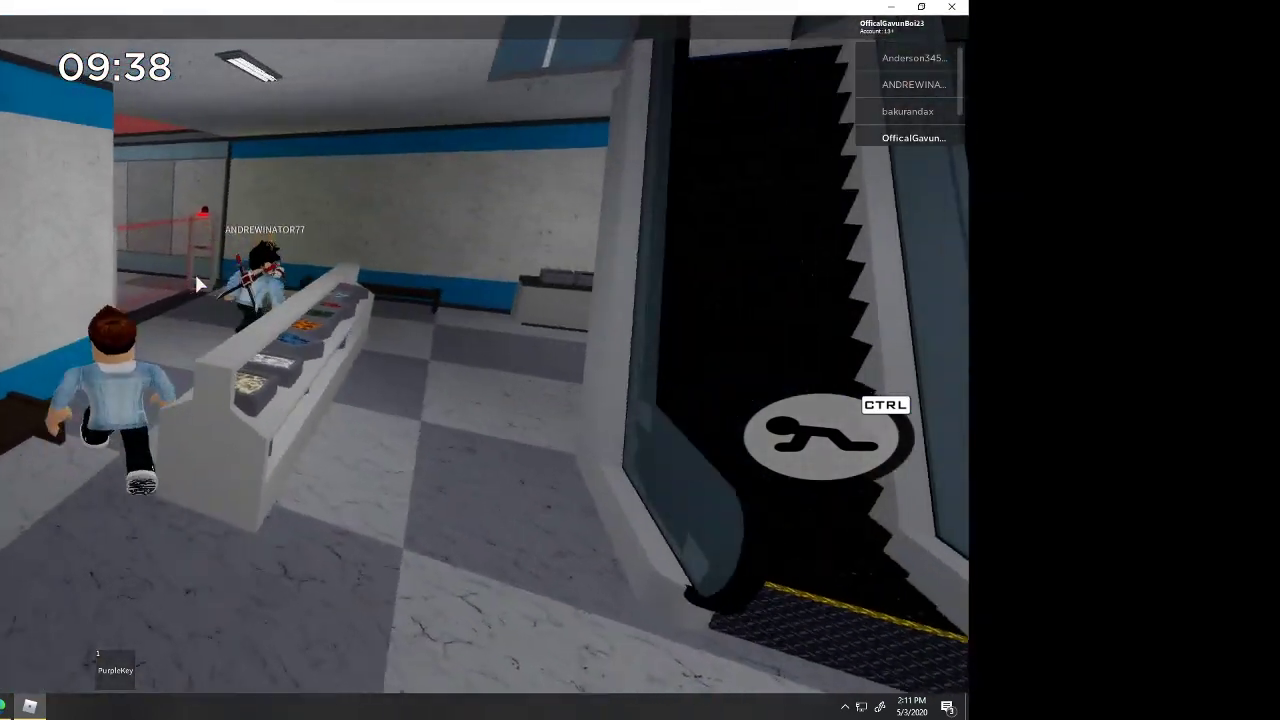
key(w)
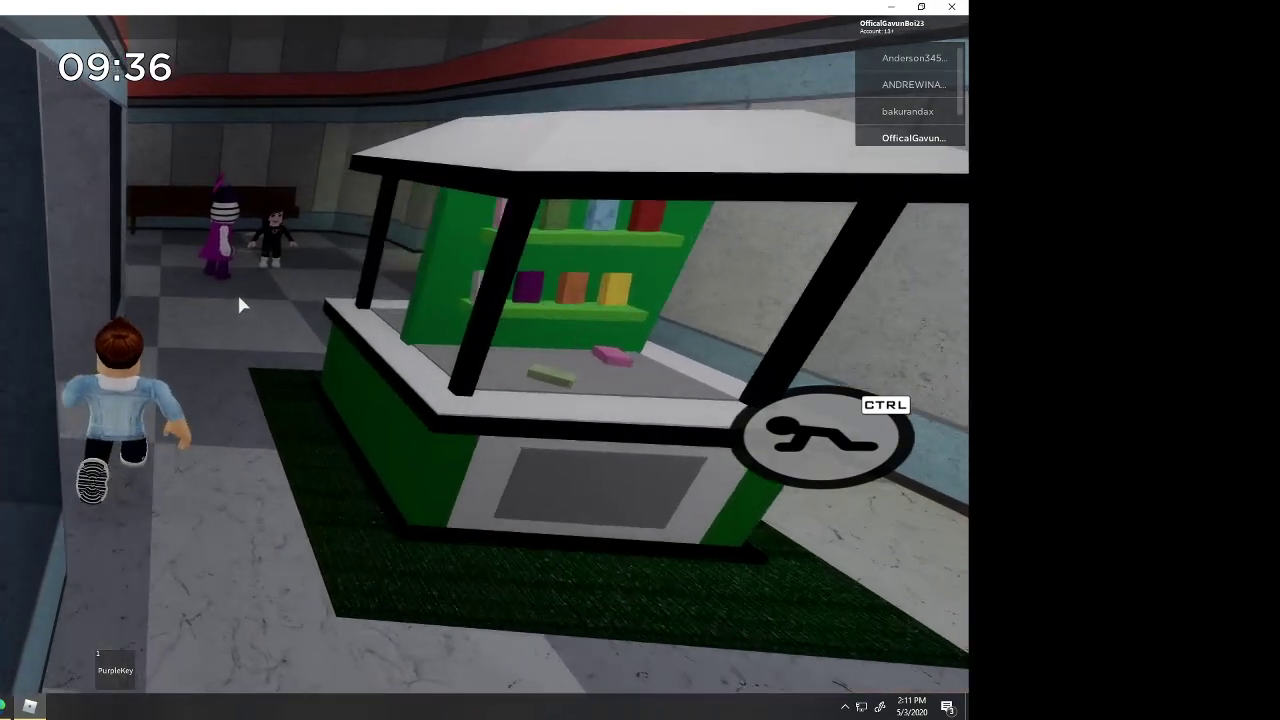
key(w)
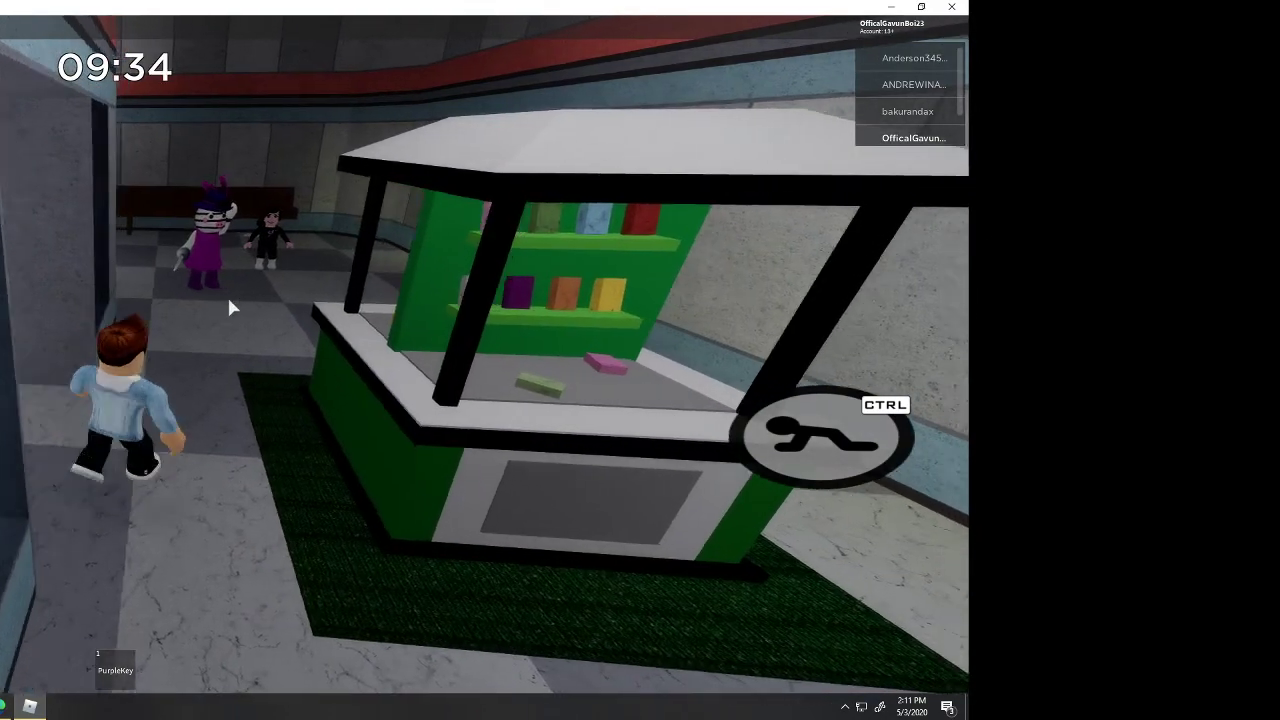
key(w)
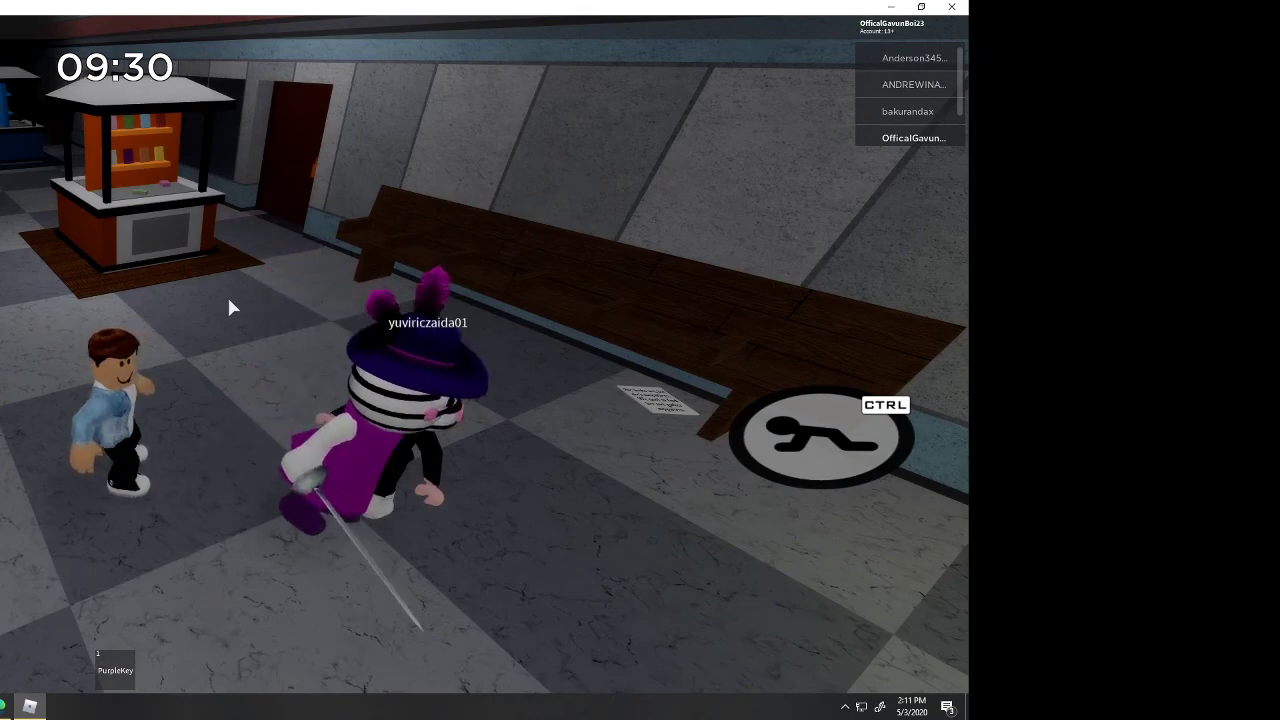
key(a)
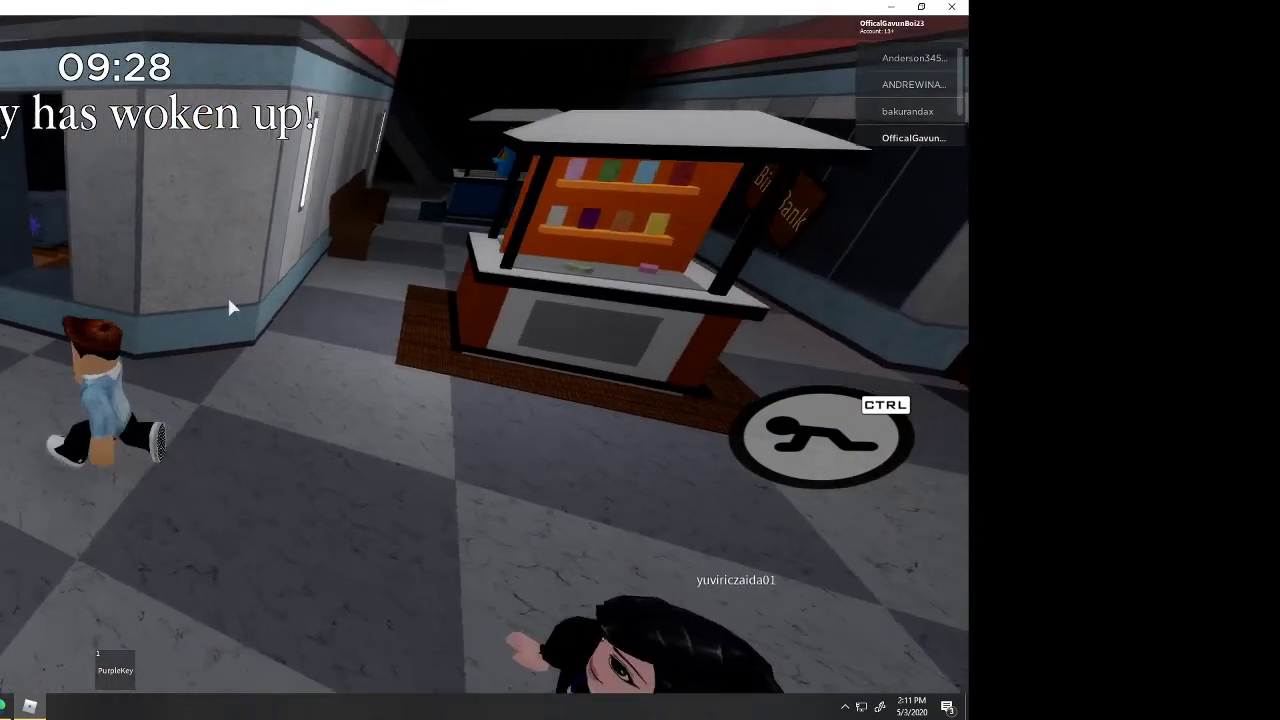
key(w)
Equip the PurpleKey and unlock the safe beside the basketball rack.
key(1)
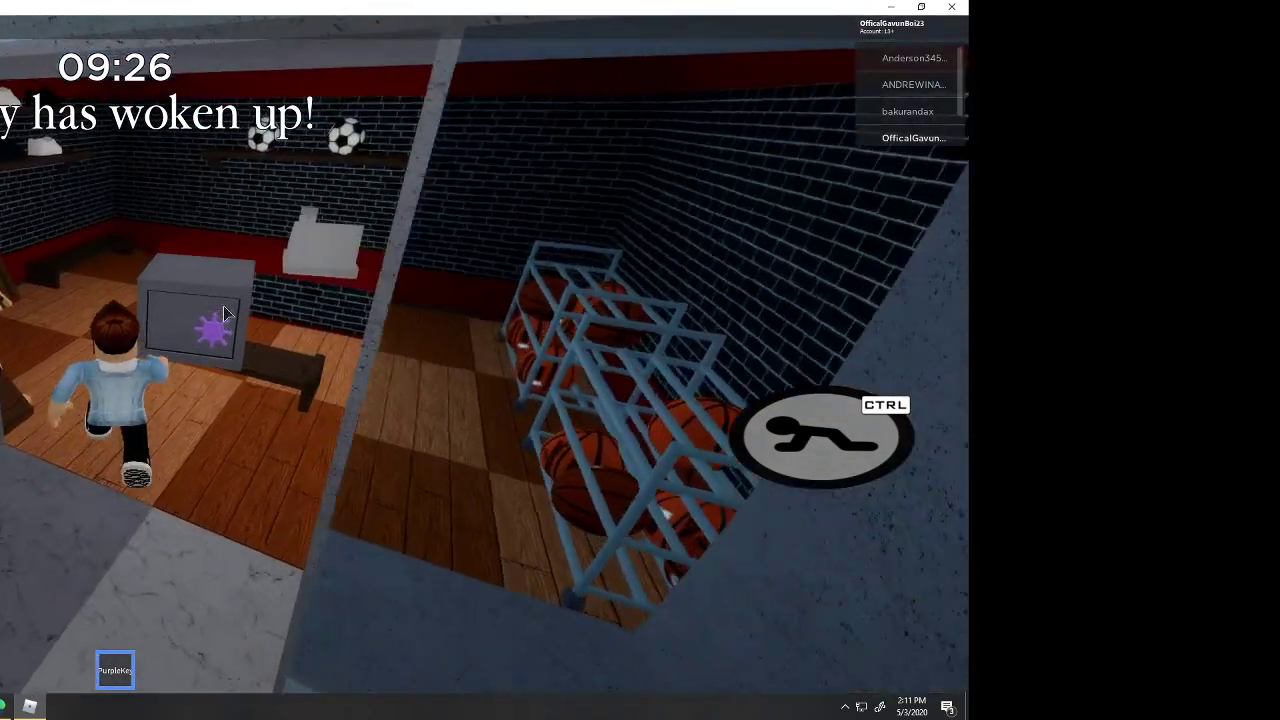
key(d)
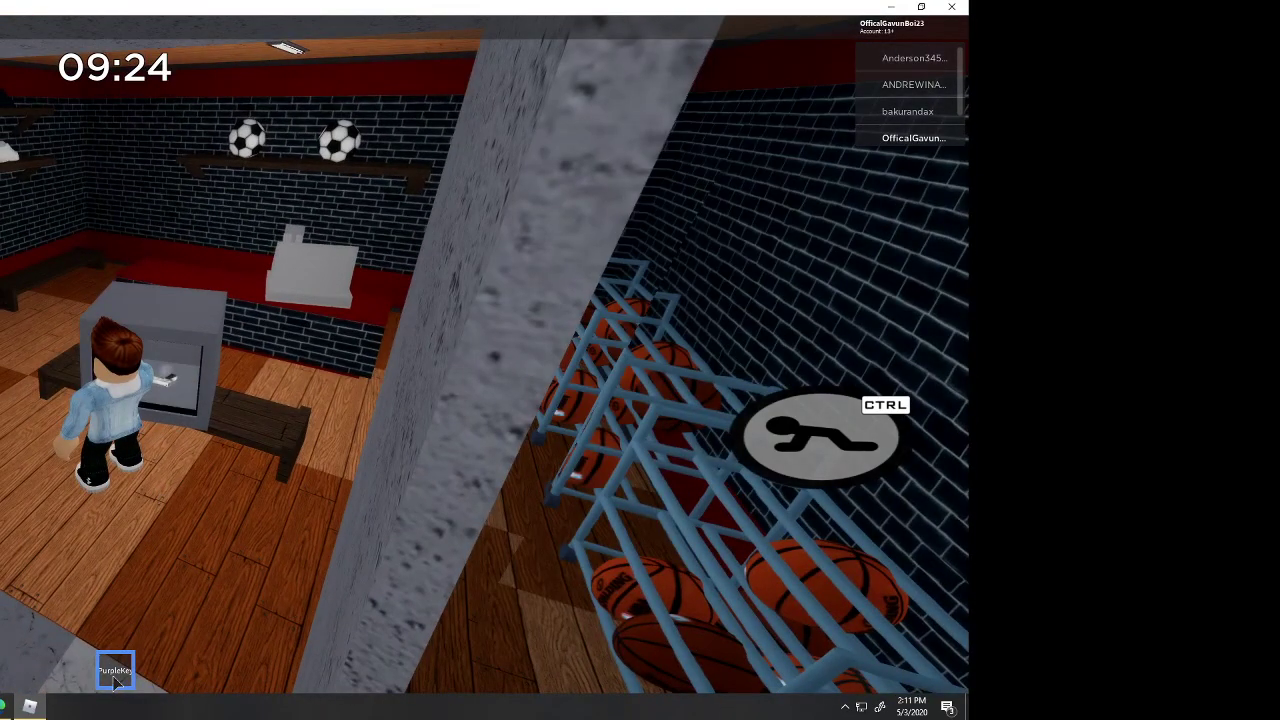
click(197, 410)
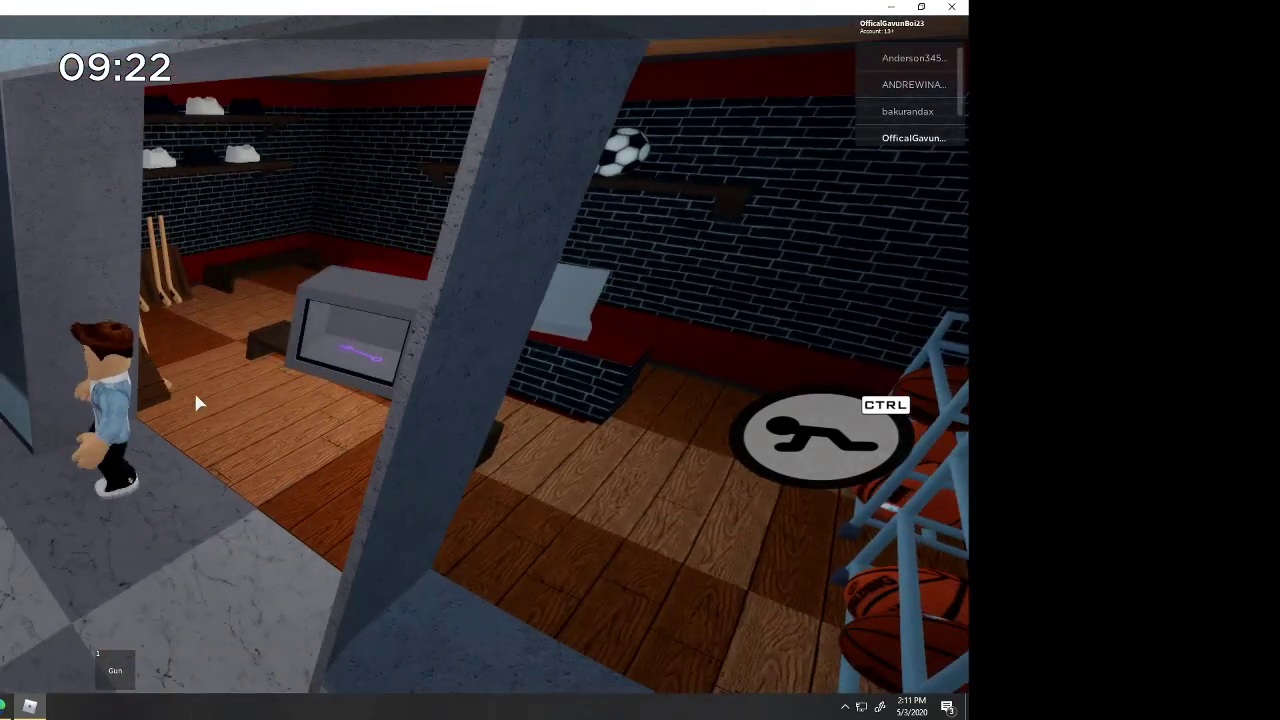
key(s)
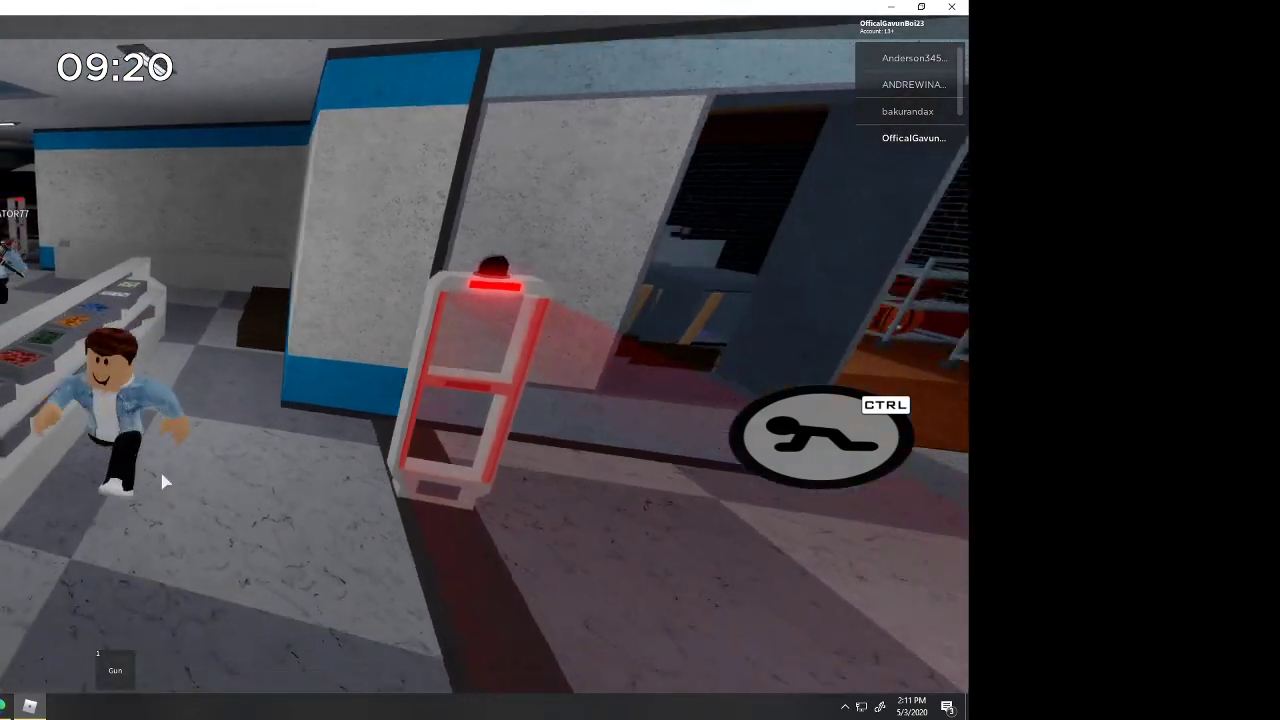
click(116, 670)
Run back along the hallway, crawling briefly, past the arcade to the locked red door.
key(w)
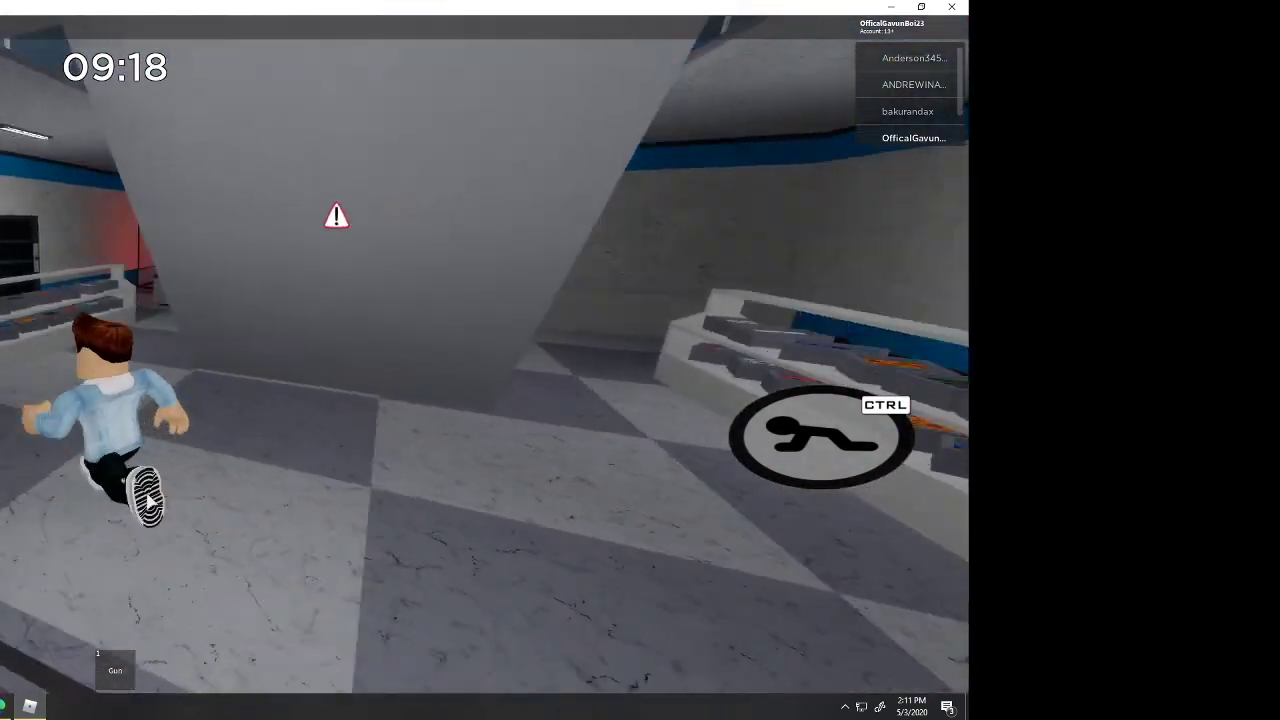
key(w)
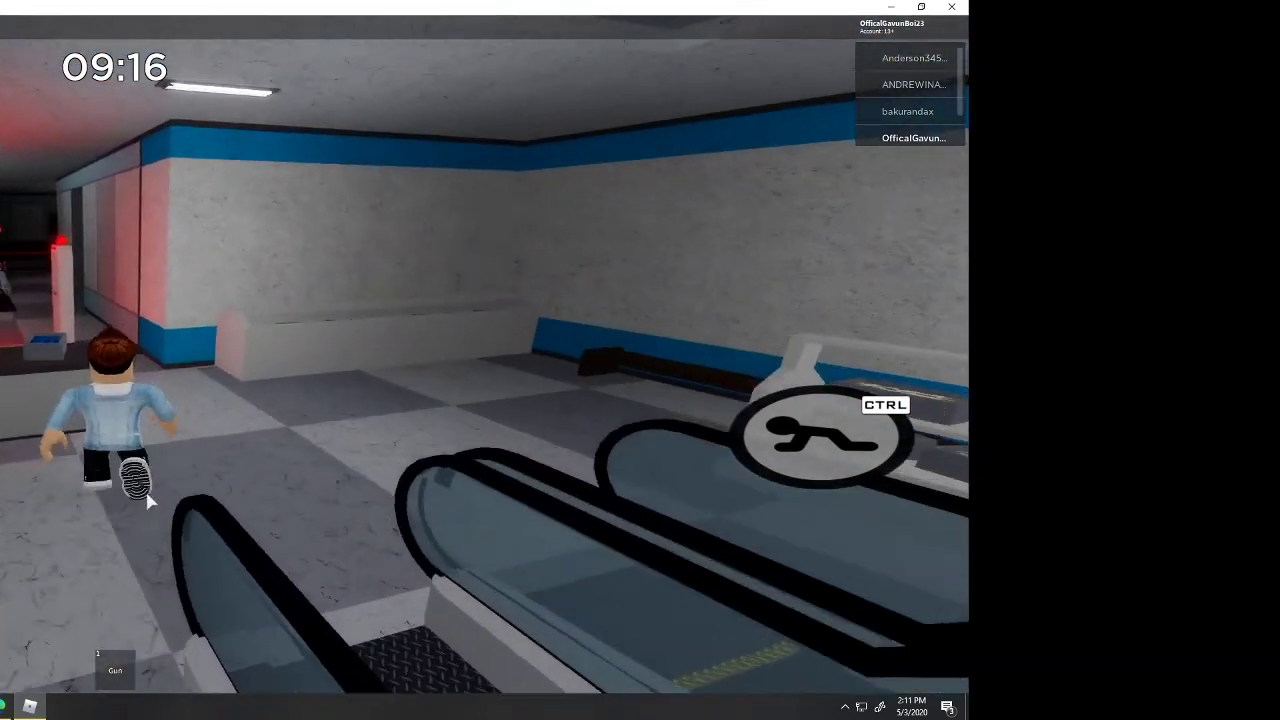
key(w)
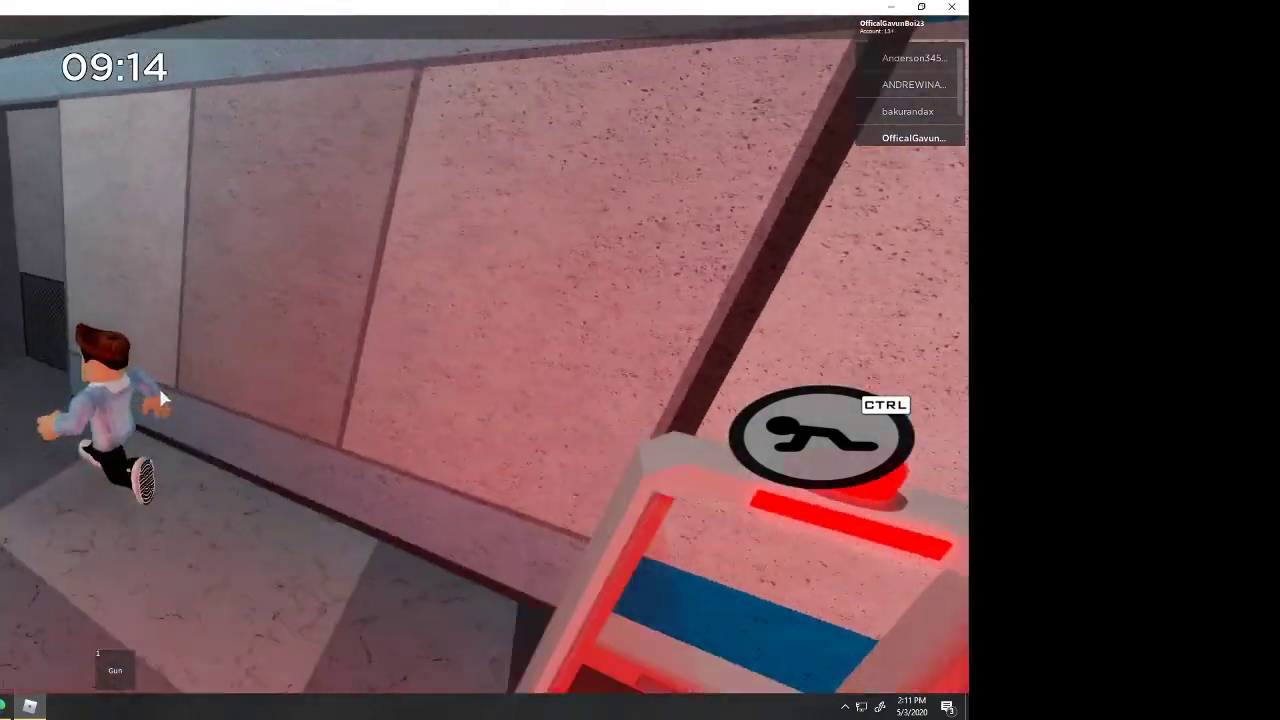
key(ctrl)
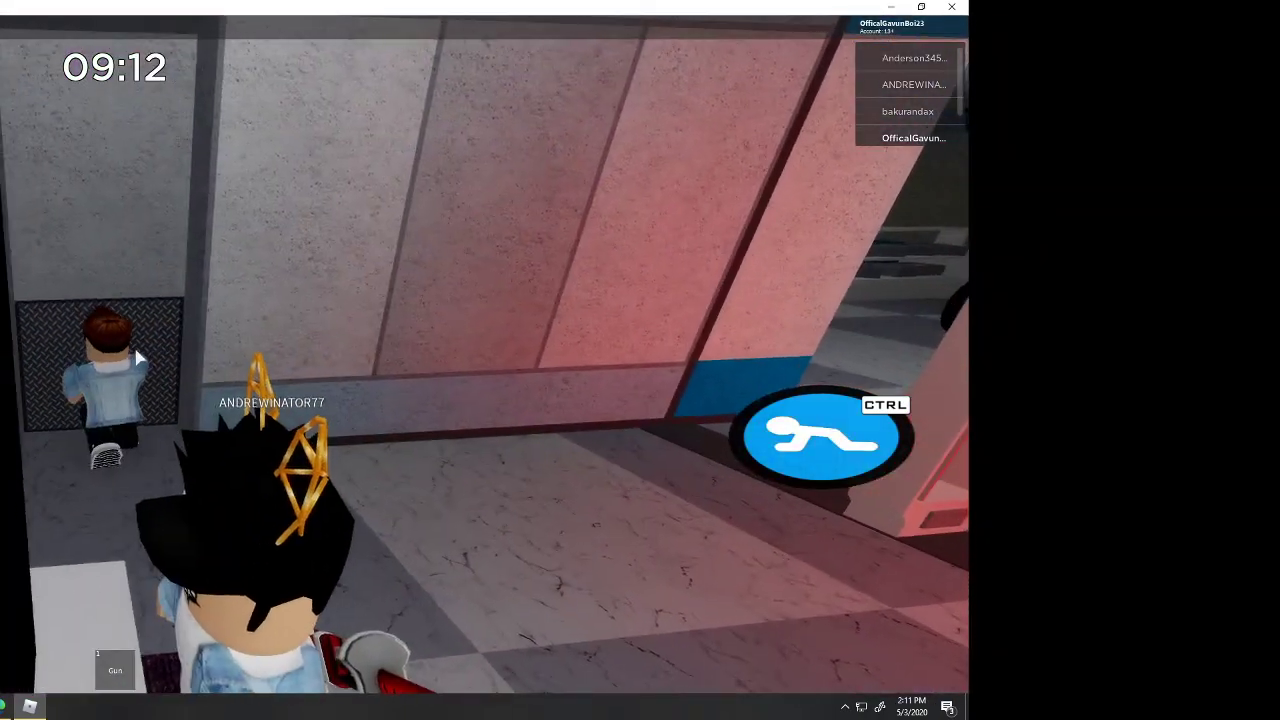
key(ctrl)
key(w)
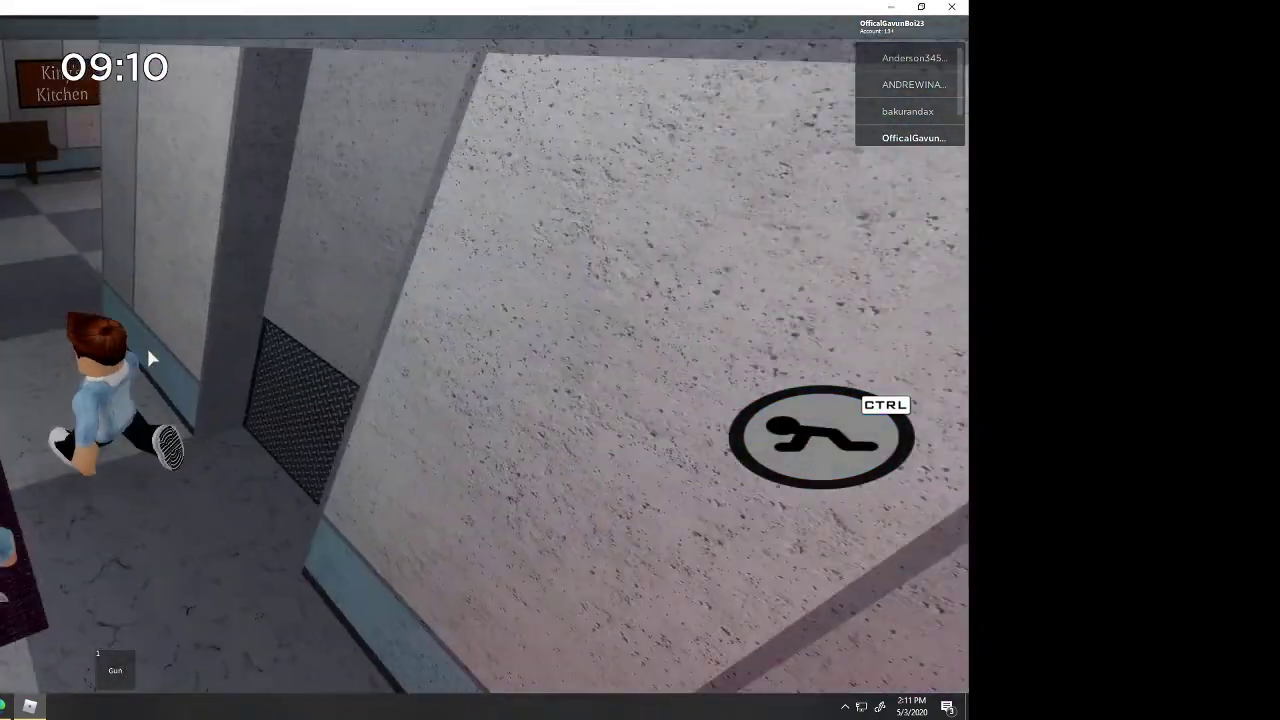
key(w)
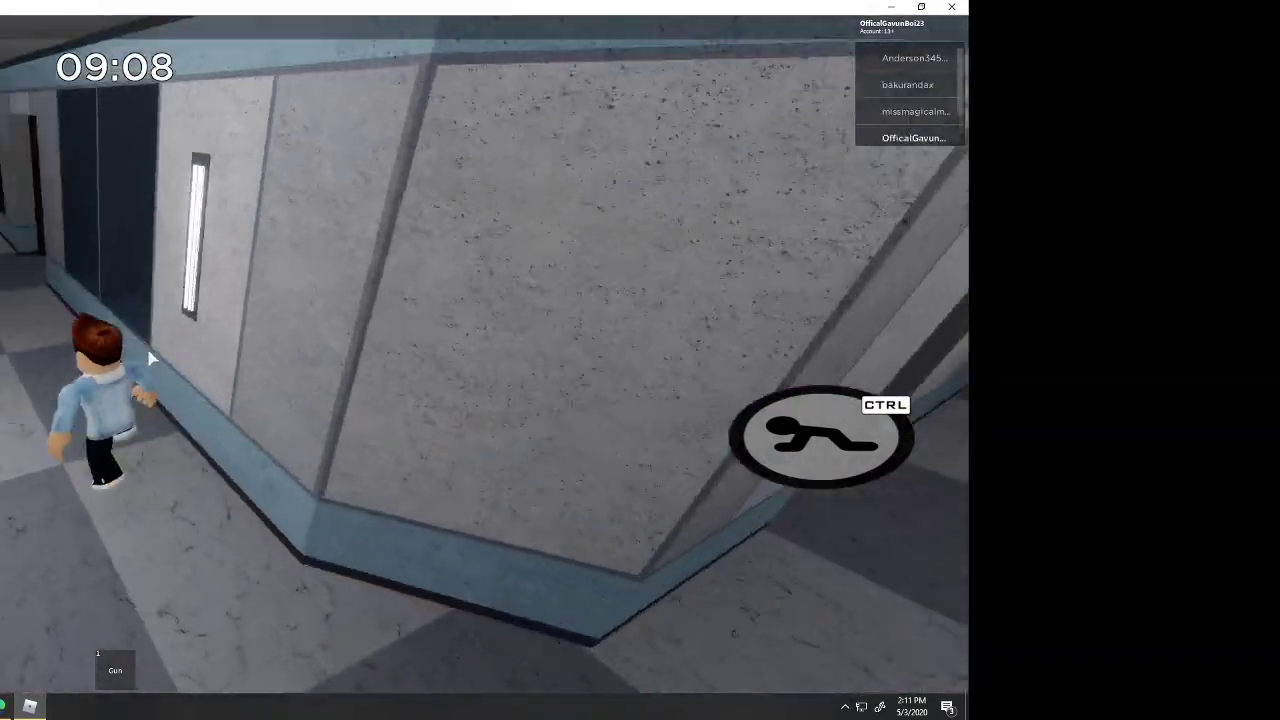
key(w)
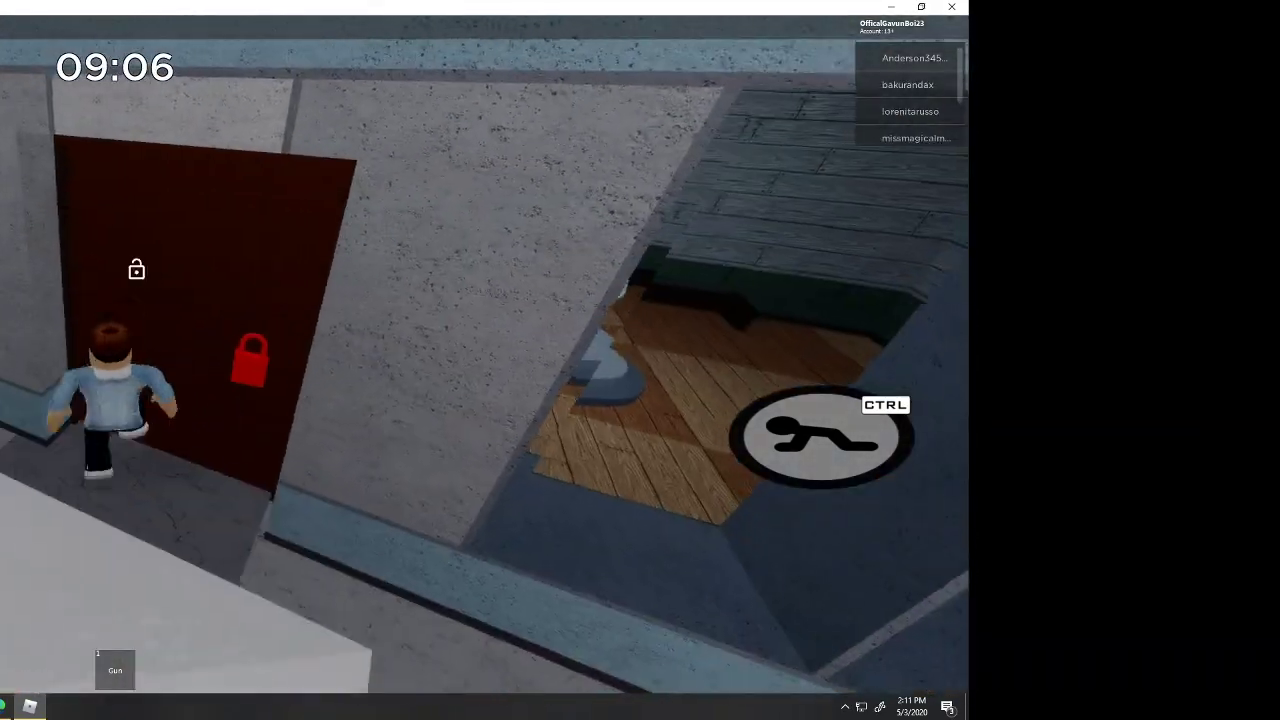
Ride the escalator up and follow the balcony into the side room.
key(w)
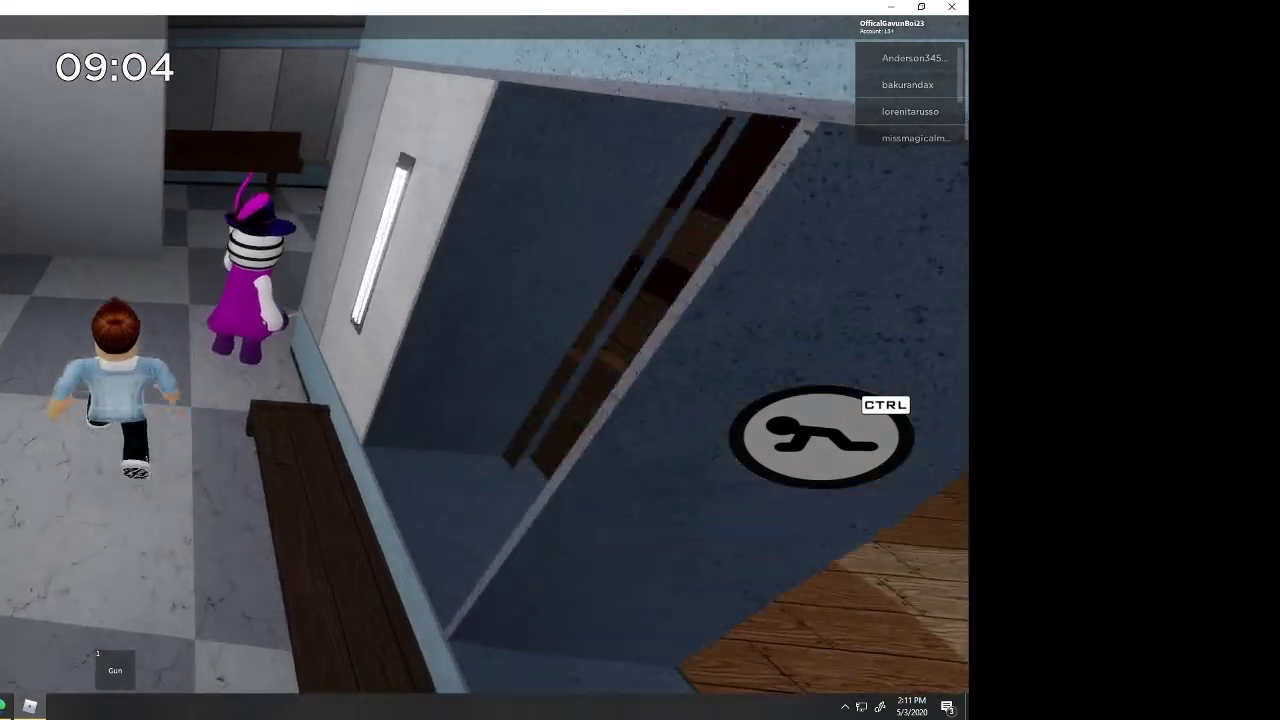
key(w)
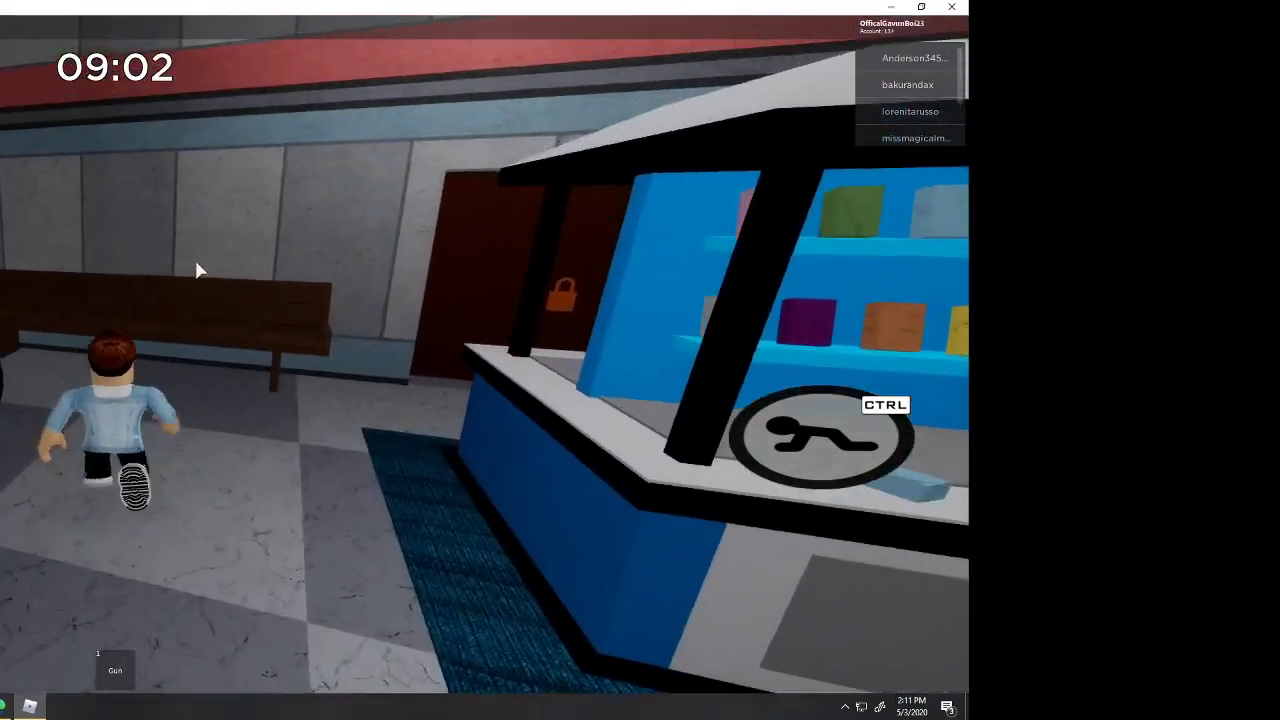
key(w)
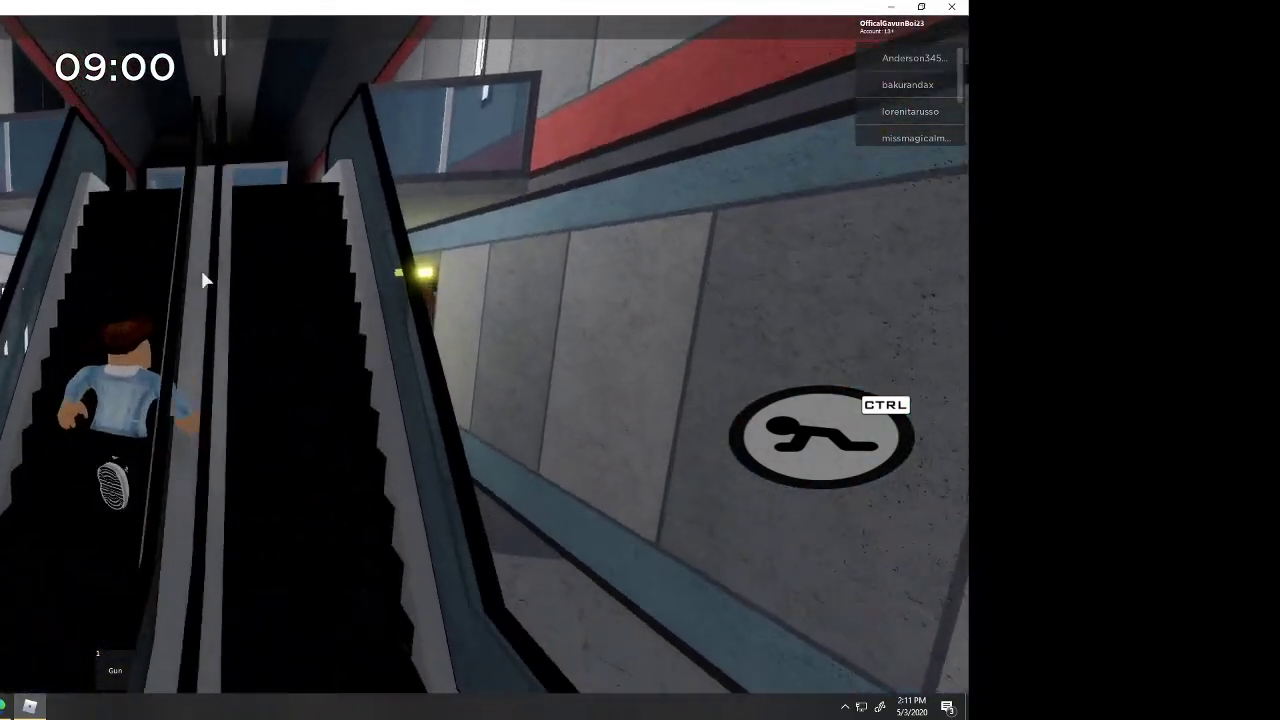
key(w)
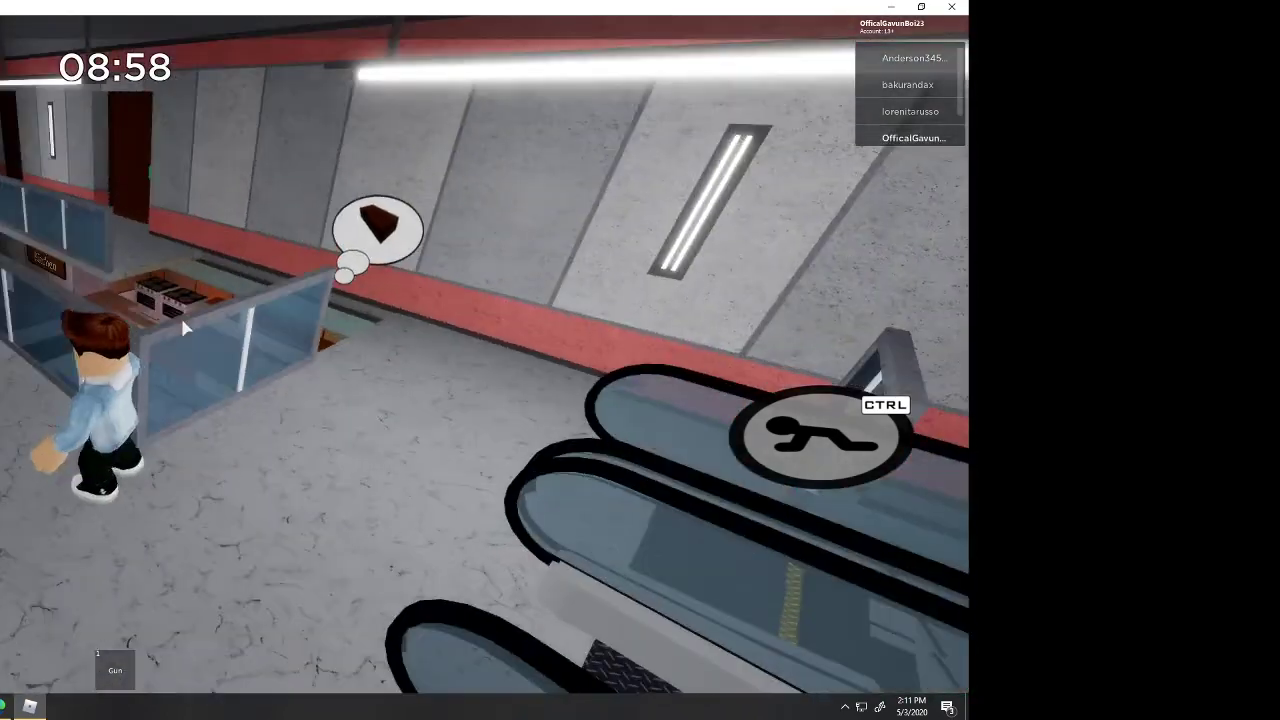
key(w)
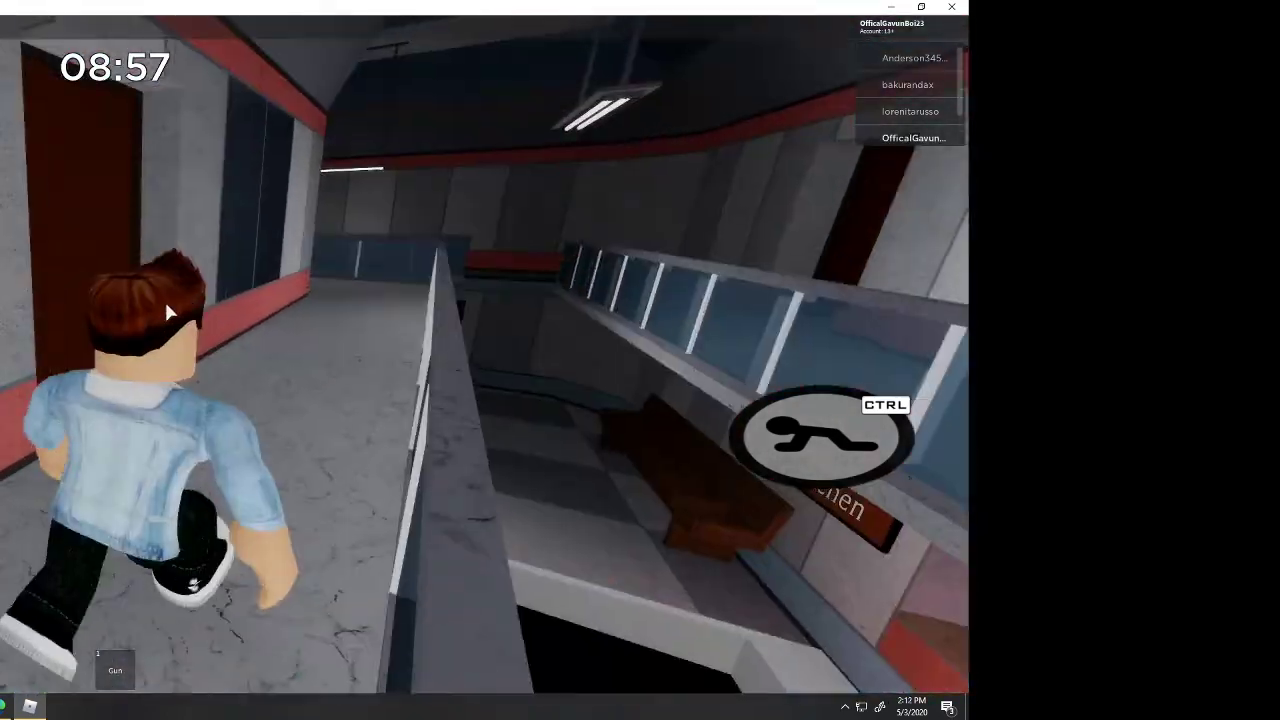
key(w)
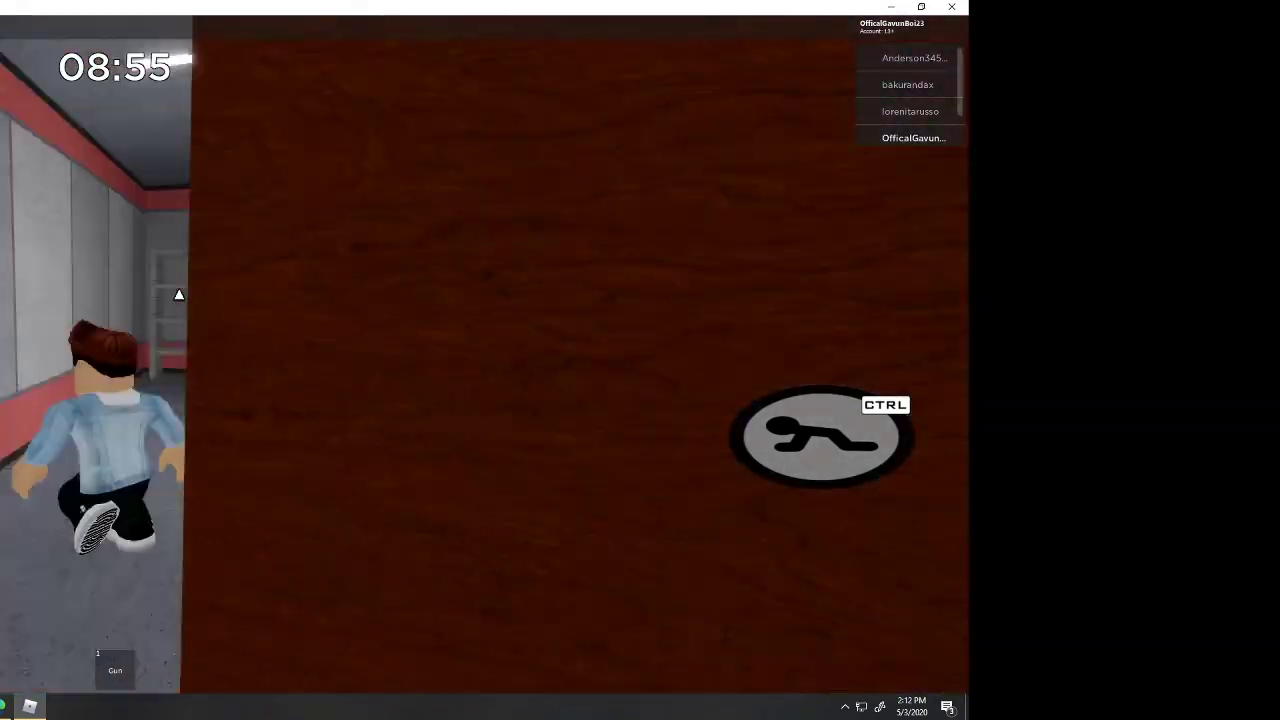
Crawl through the low wall opening and grey corridor past the security gate.
key(a)
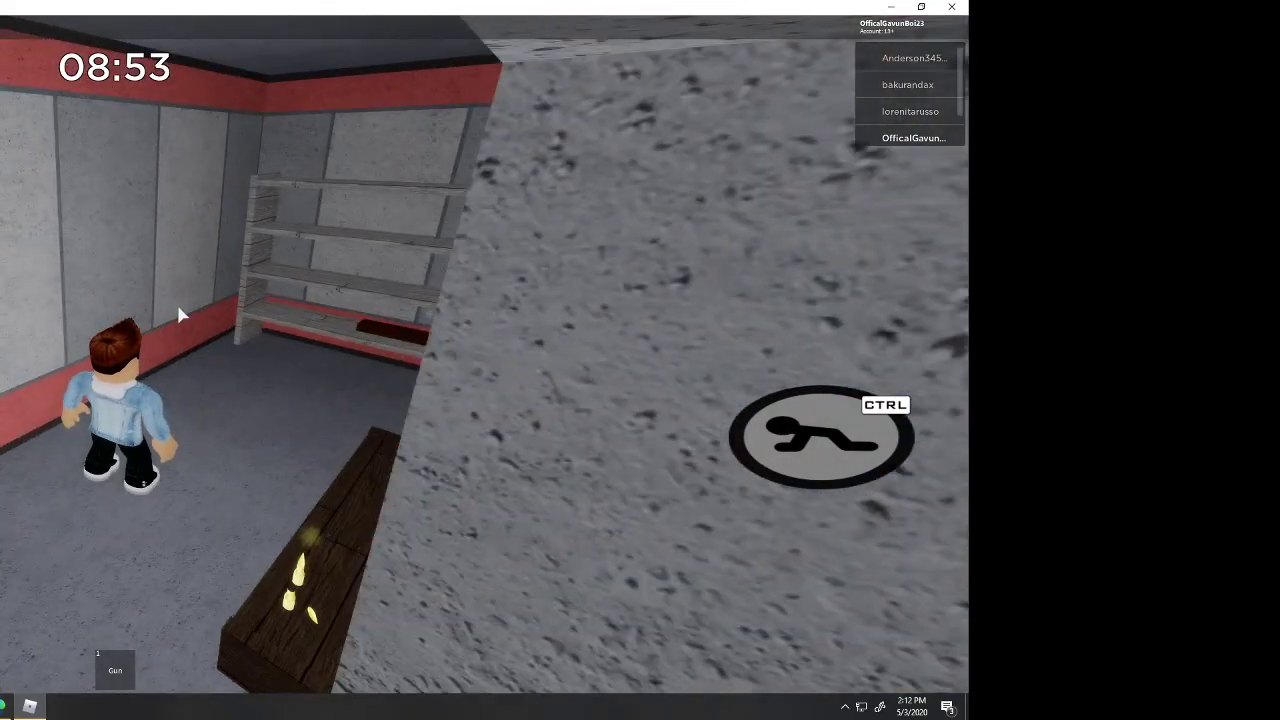
key(w)
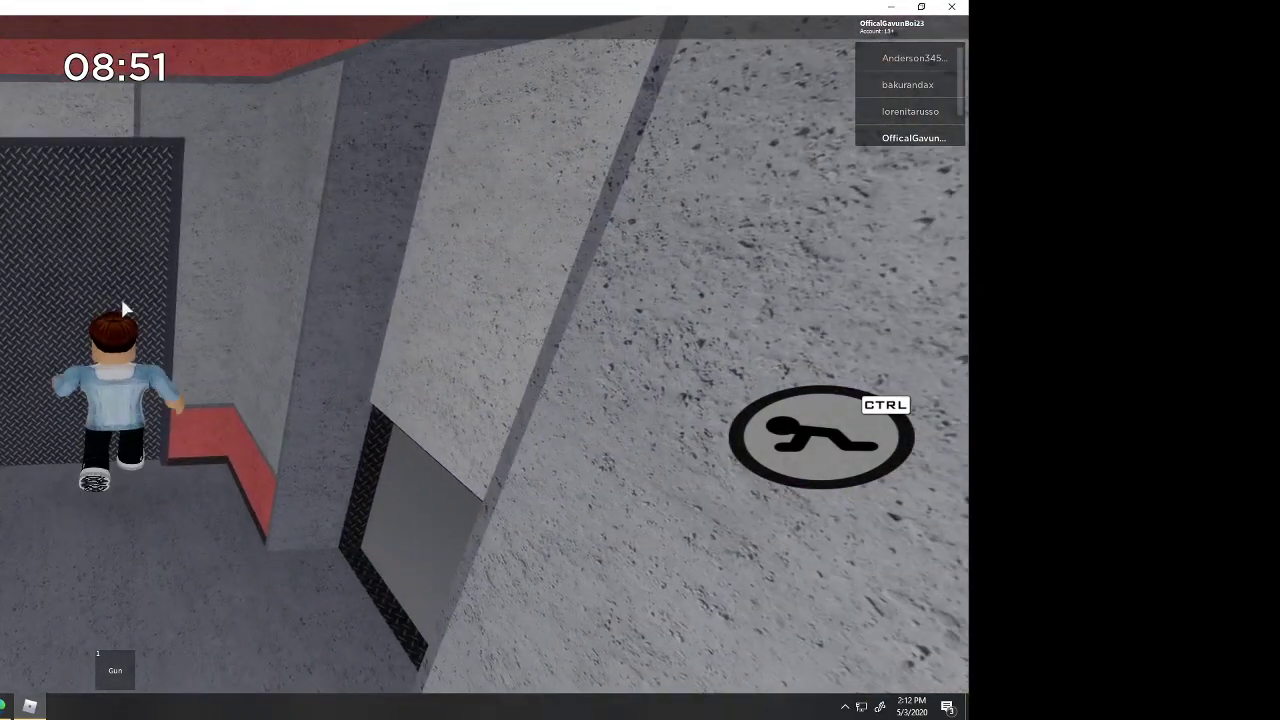
key(w)
key(ctrl)
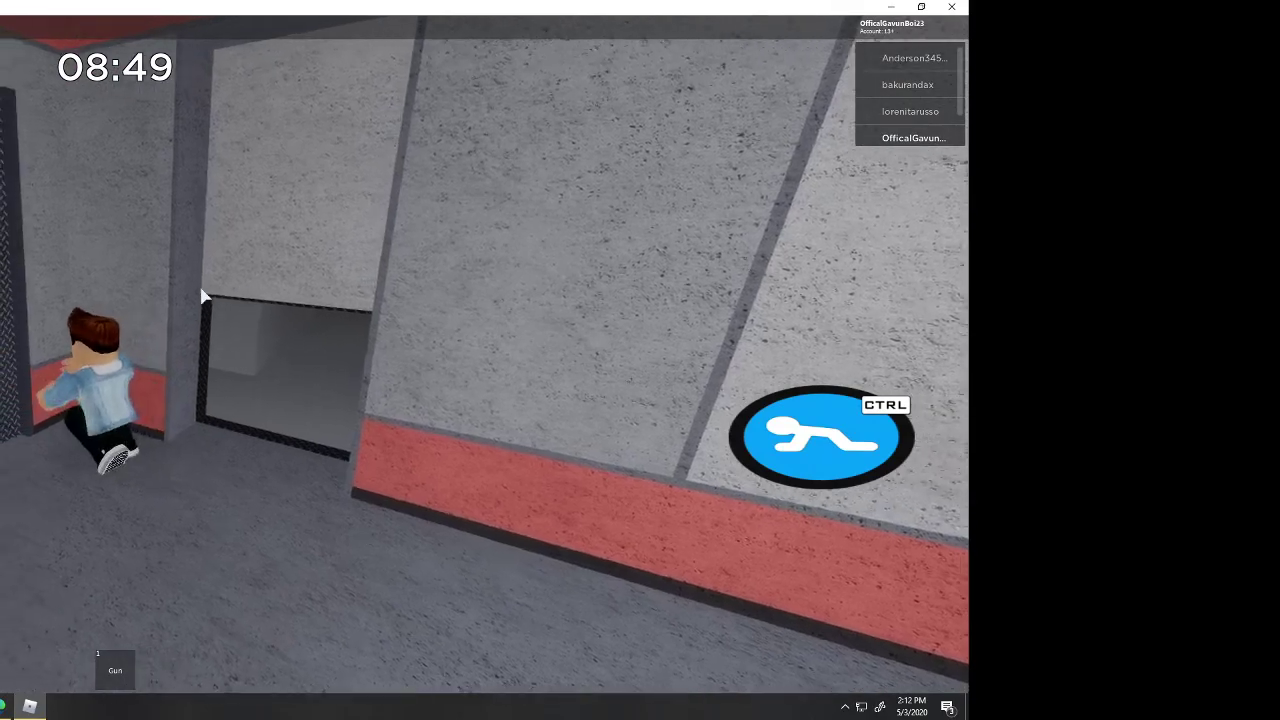
key(a)
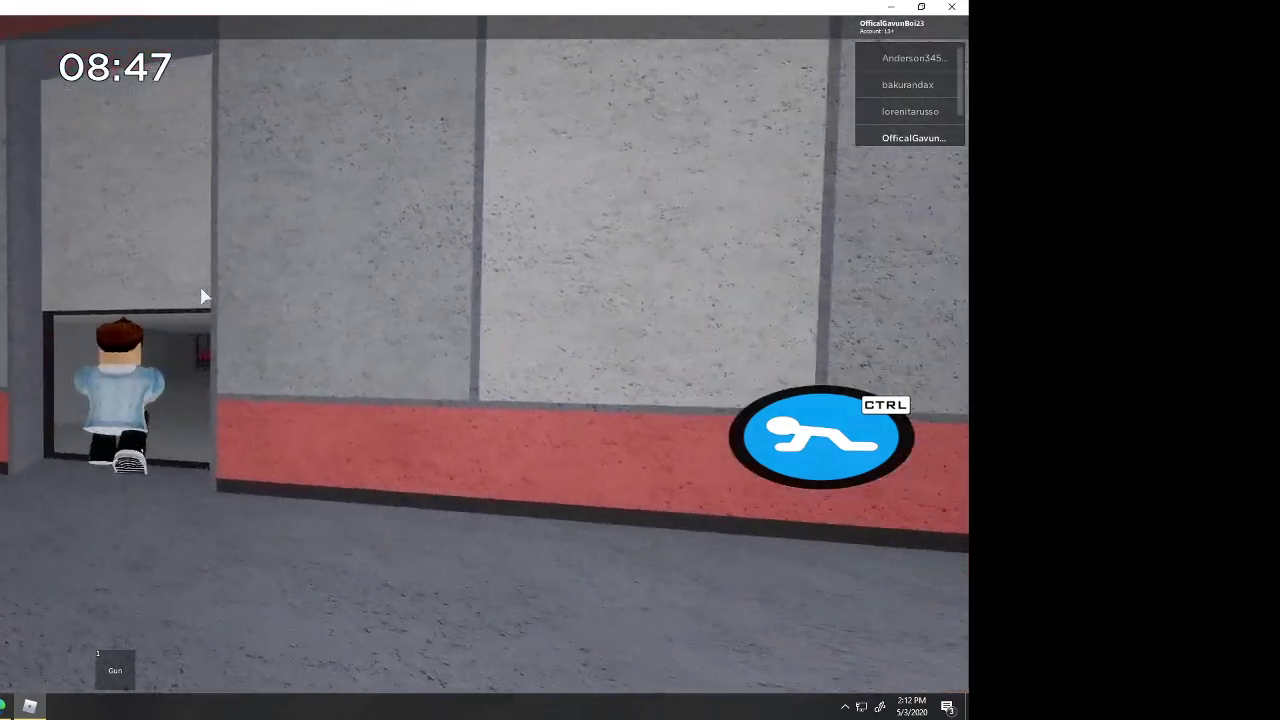
key(a)
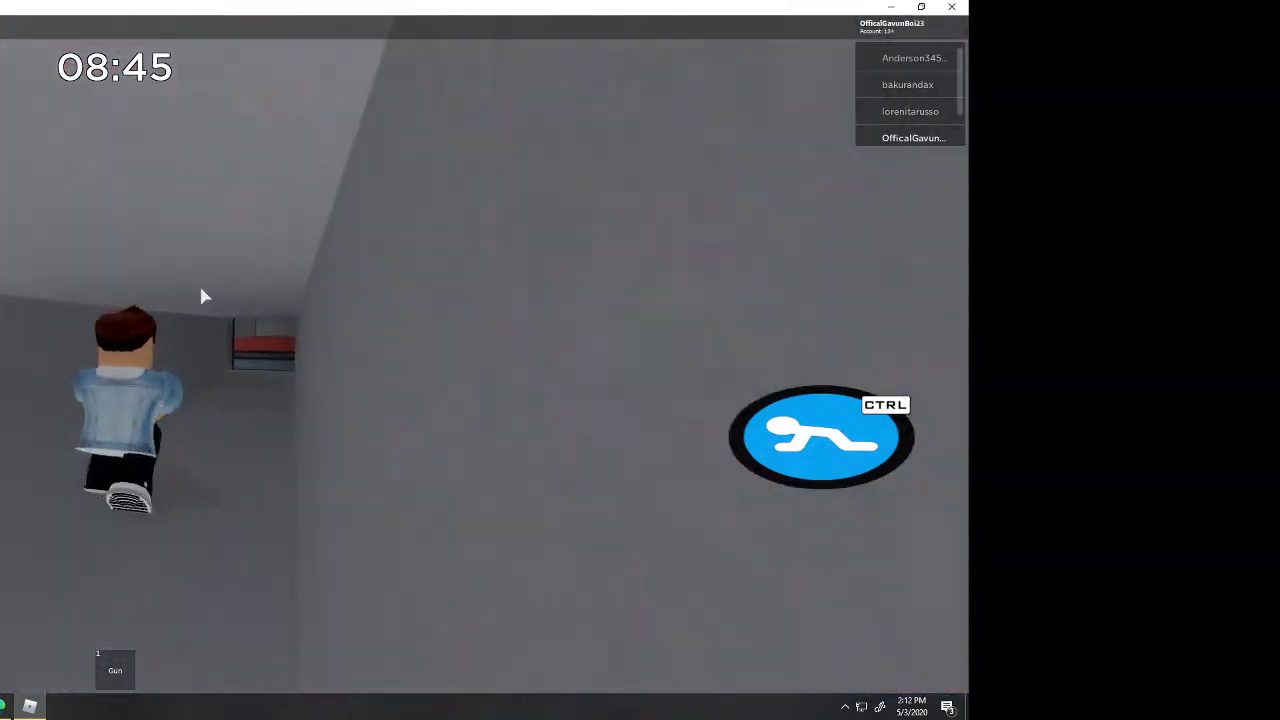
key(w)
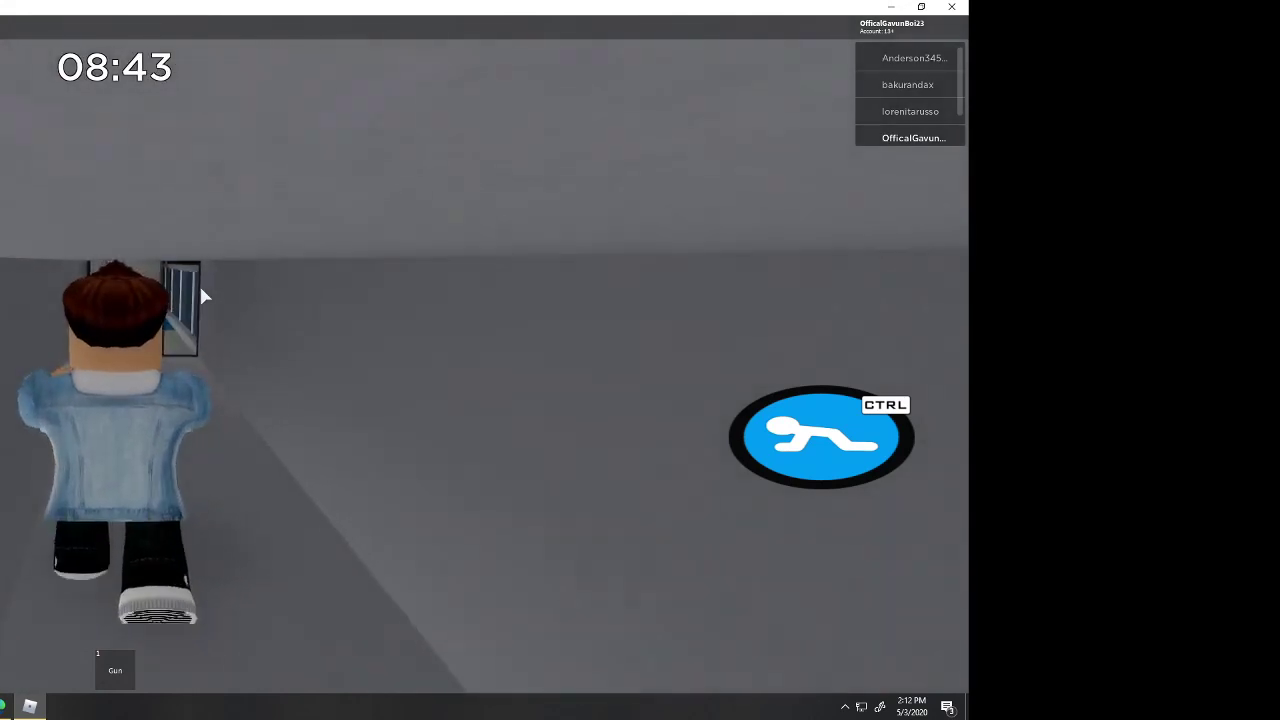
key(w)
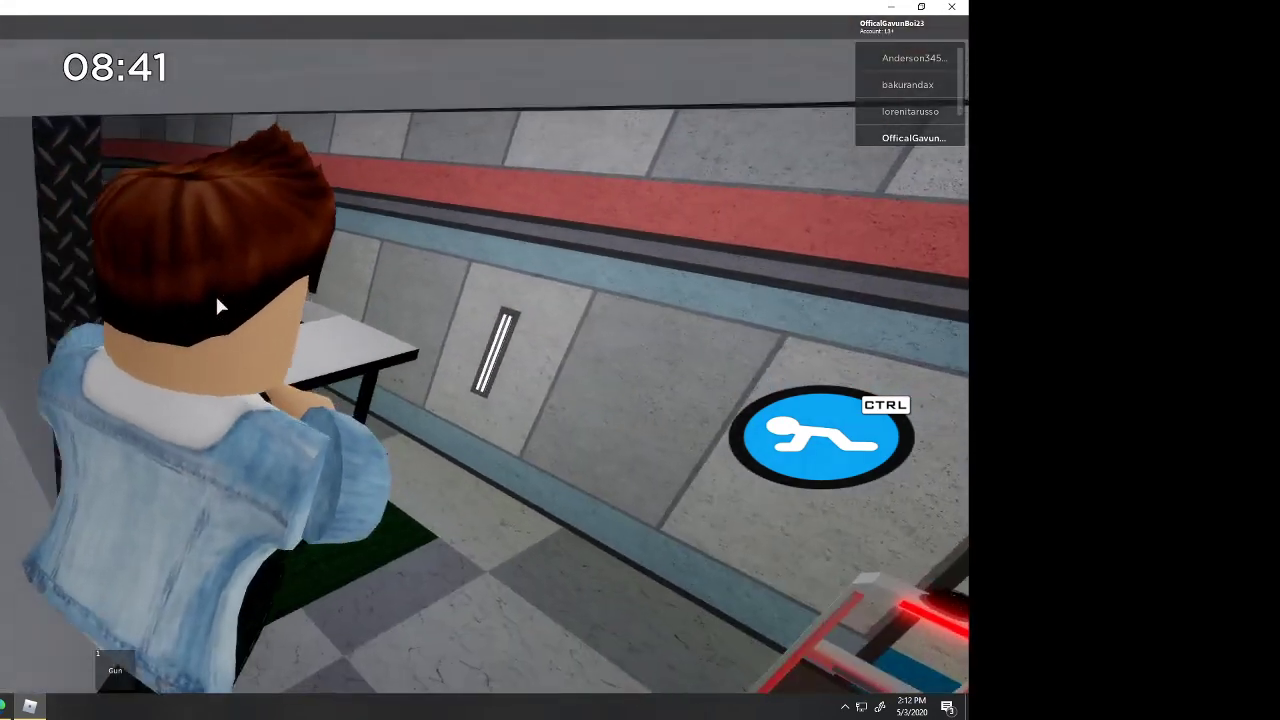
key(w)
key(ctrl)
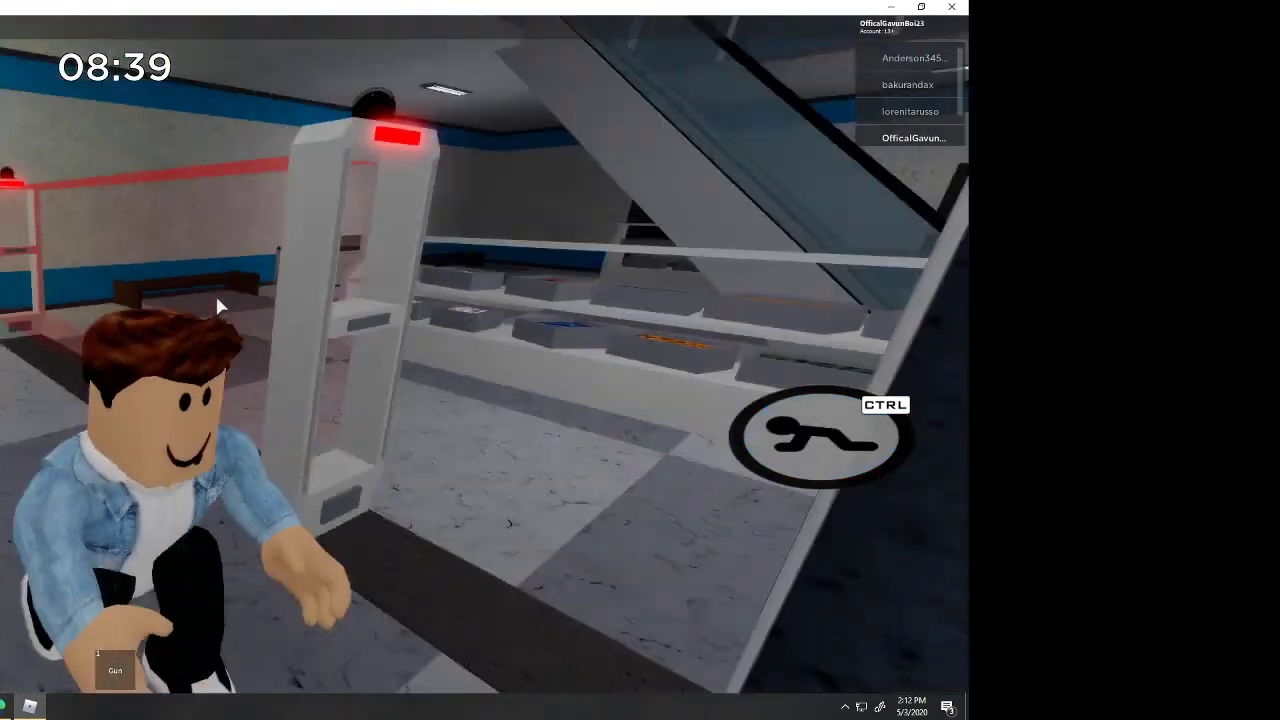
key(w)
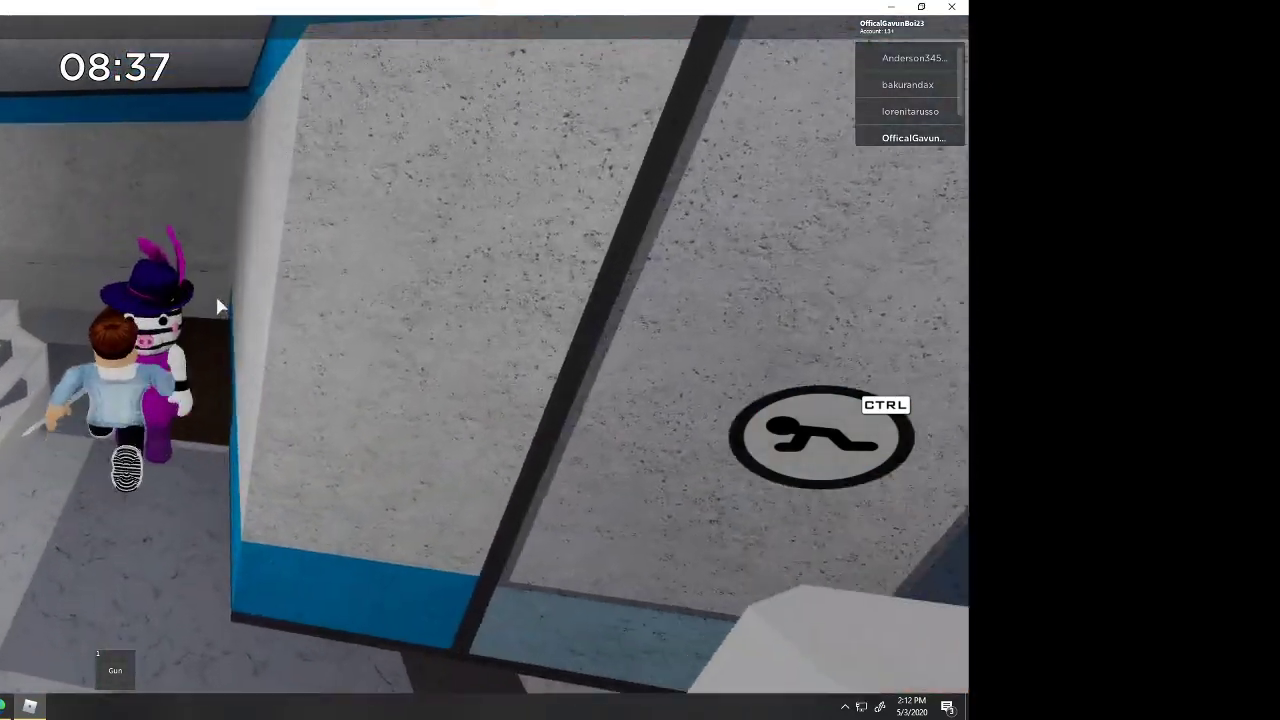
key(w)
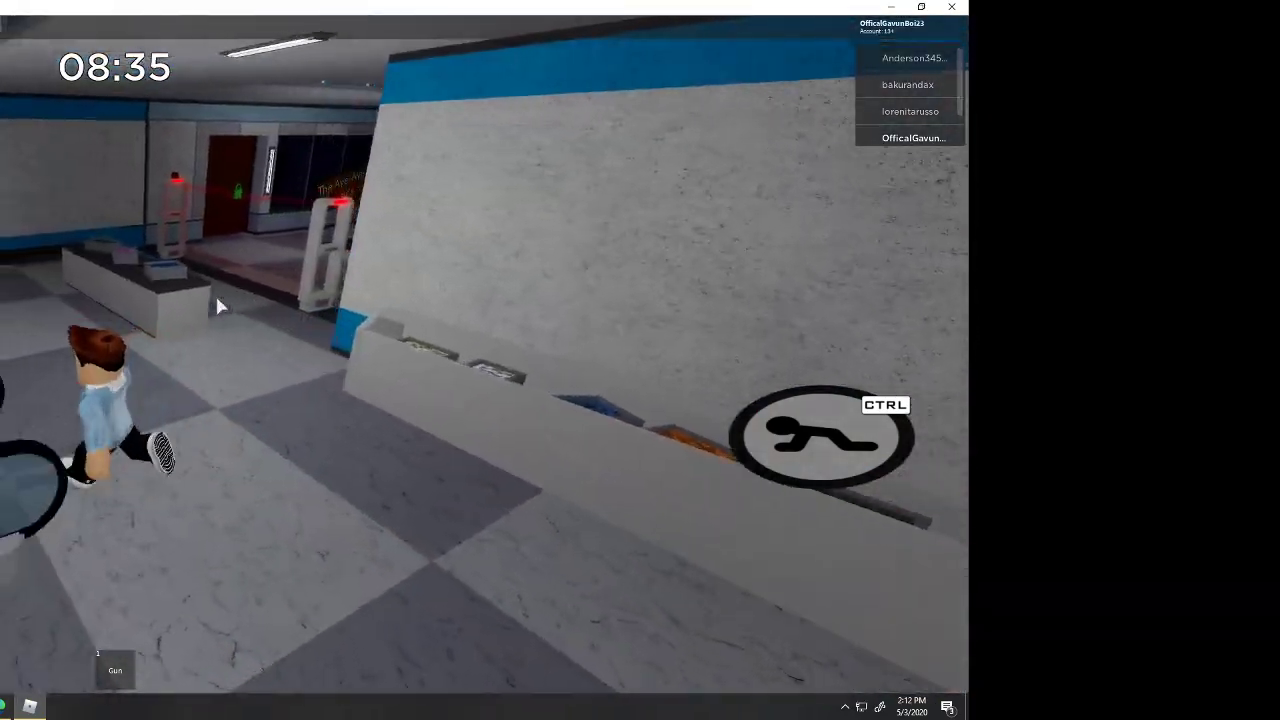
Climb the escalator and run along the corridor past the locked doors.
key(w)
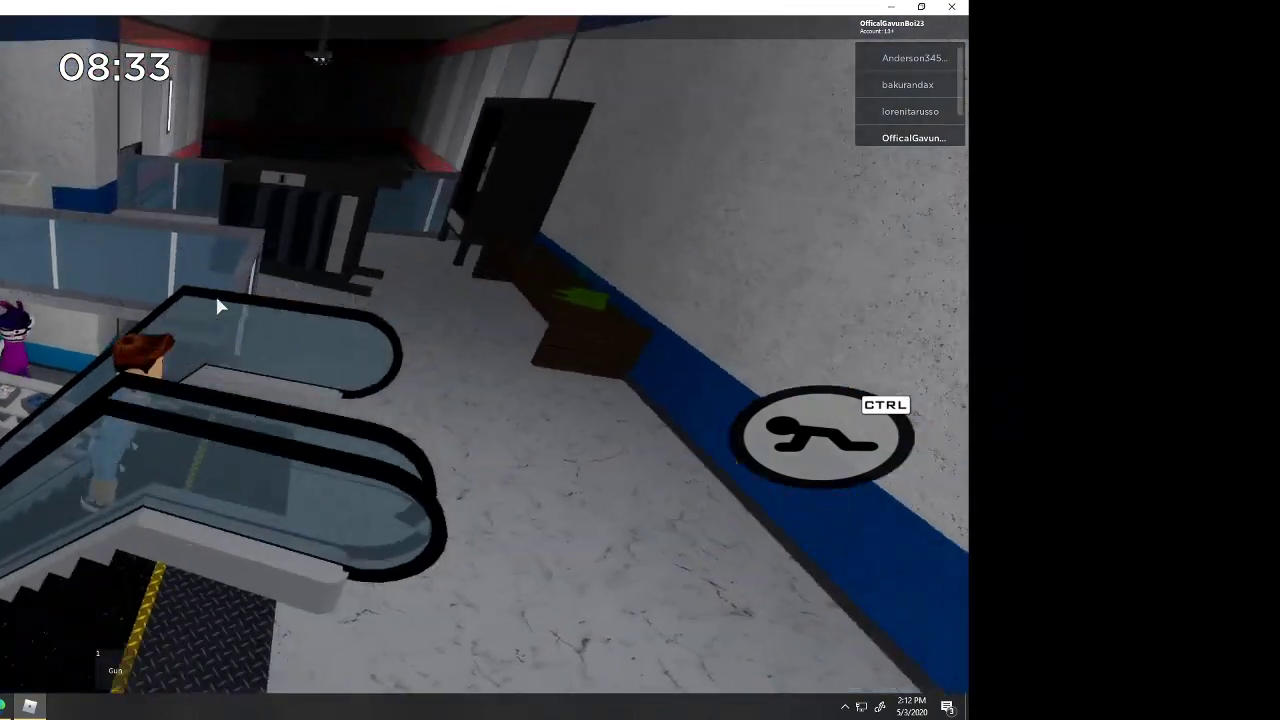
key(w)
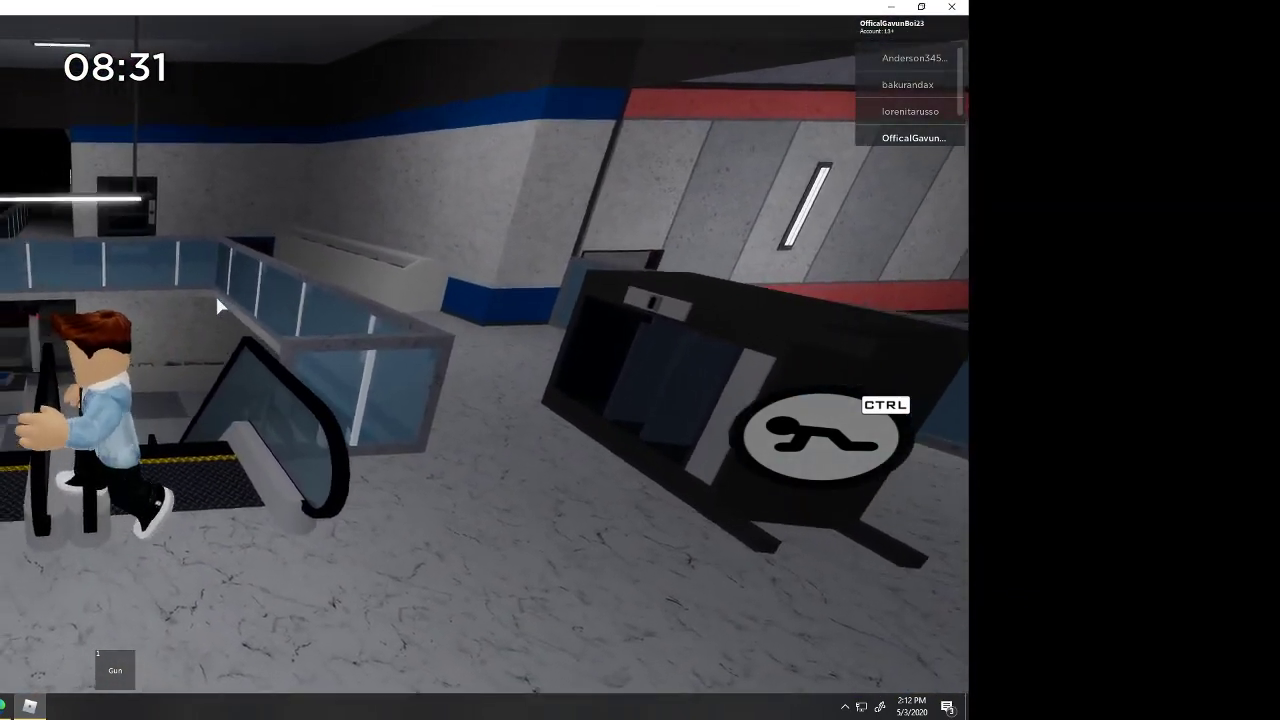
key(w)
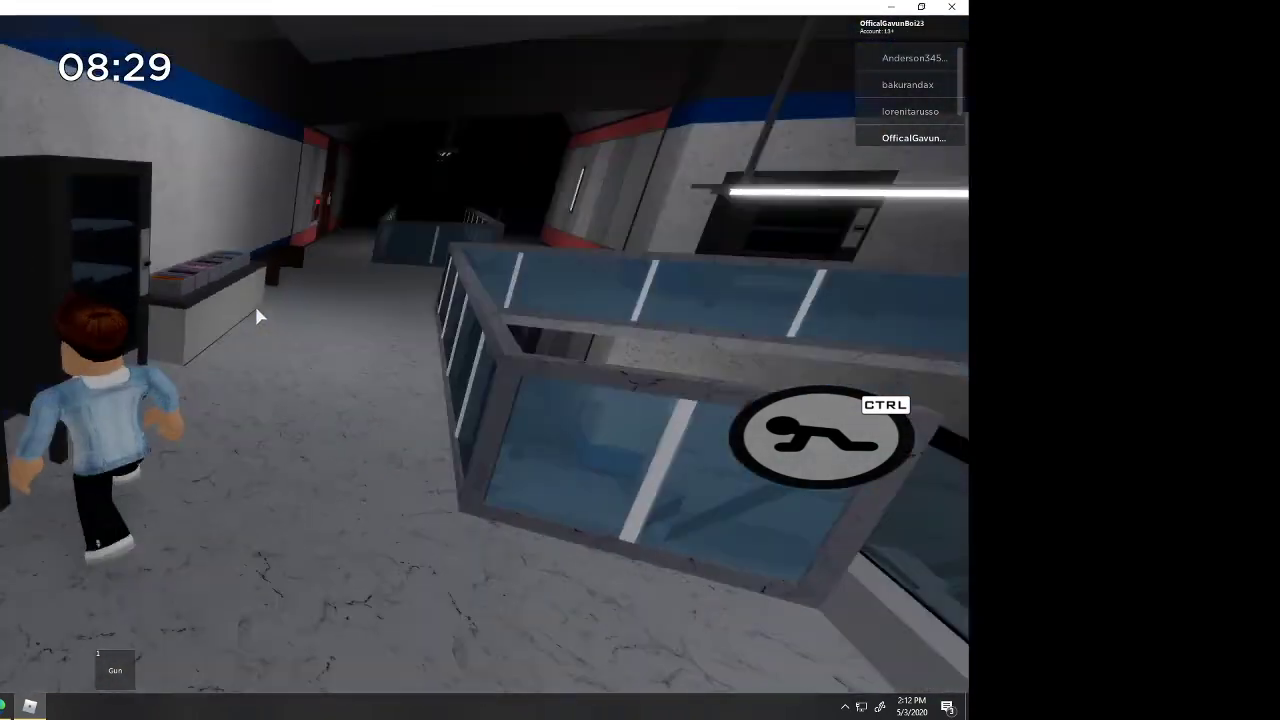
key(w)
key(w)
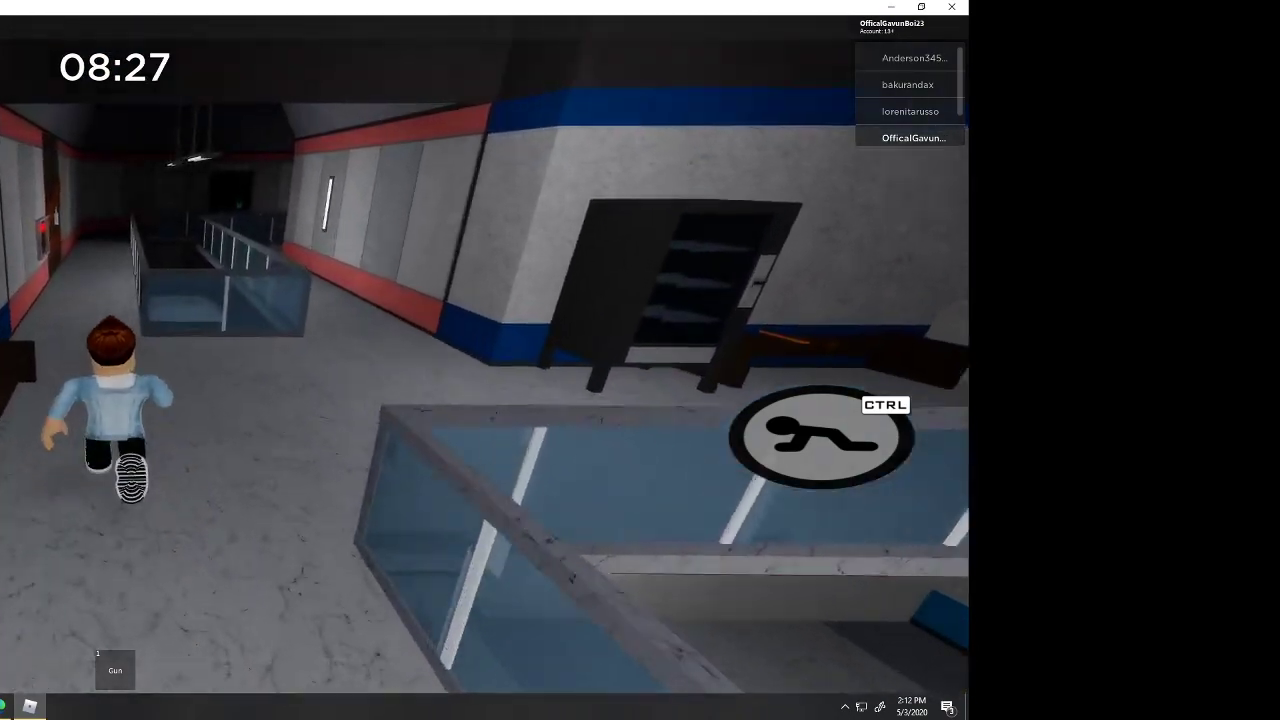
key(w)
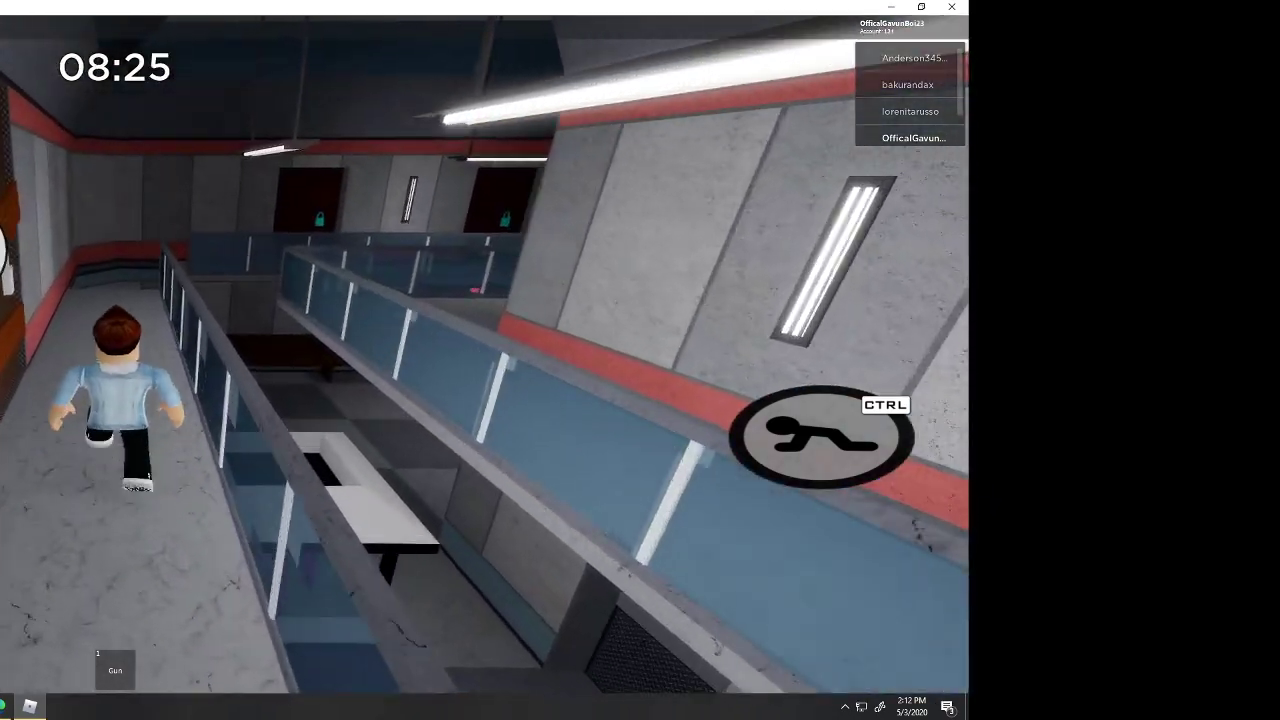
key(w)
Turn into another corridor and crouch up to the red kiosk's cash register counter.
key(s)
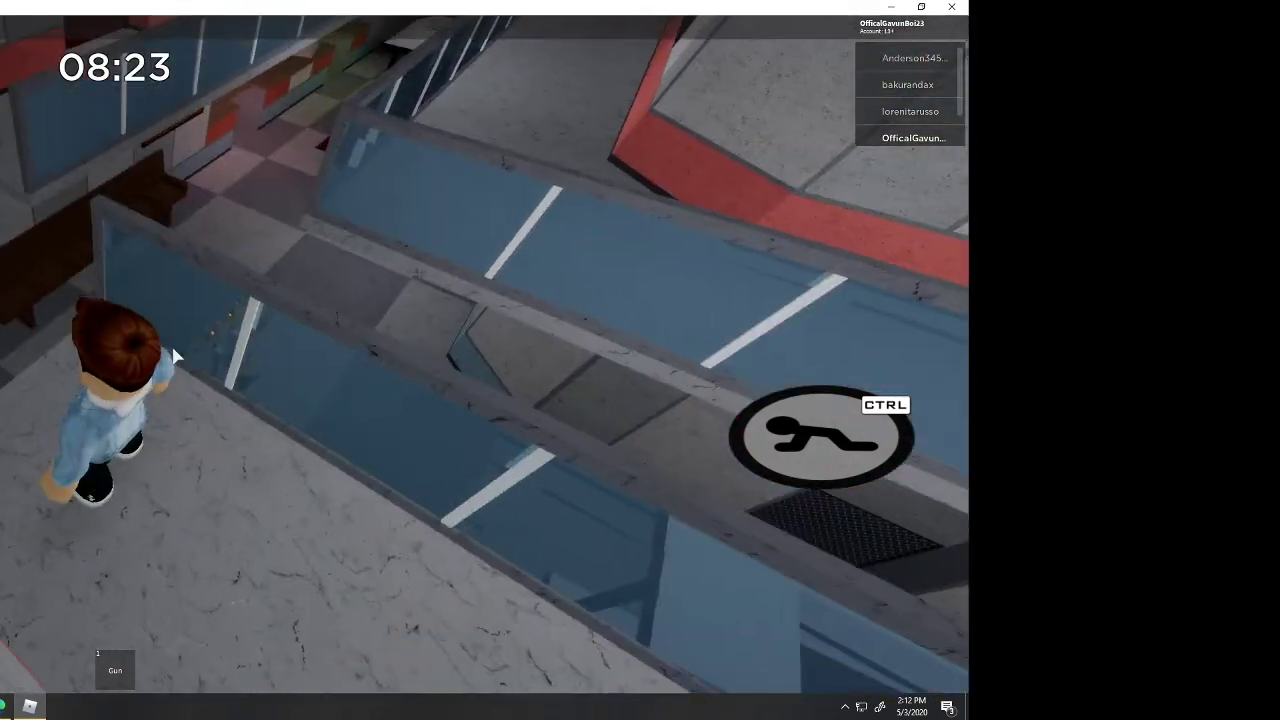
key(w)
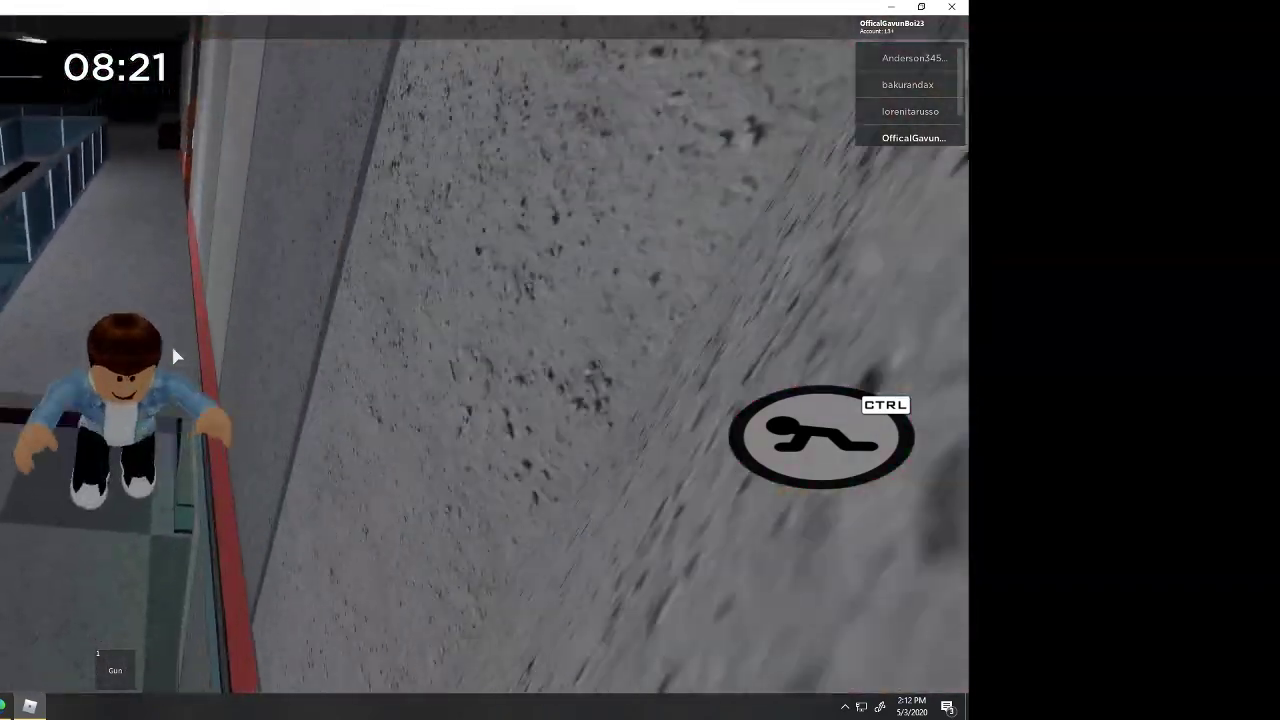
key(w)
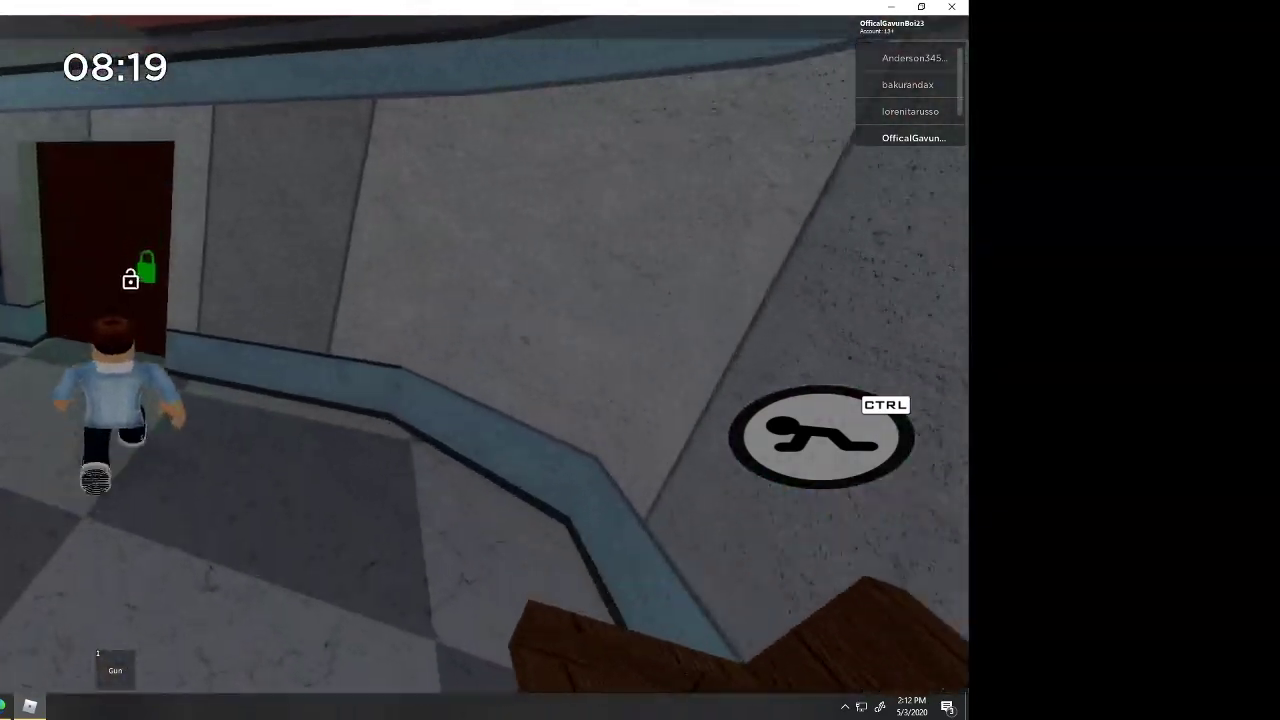
key(w)
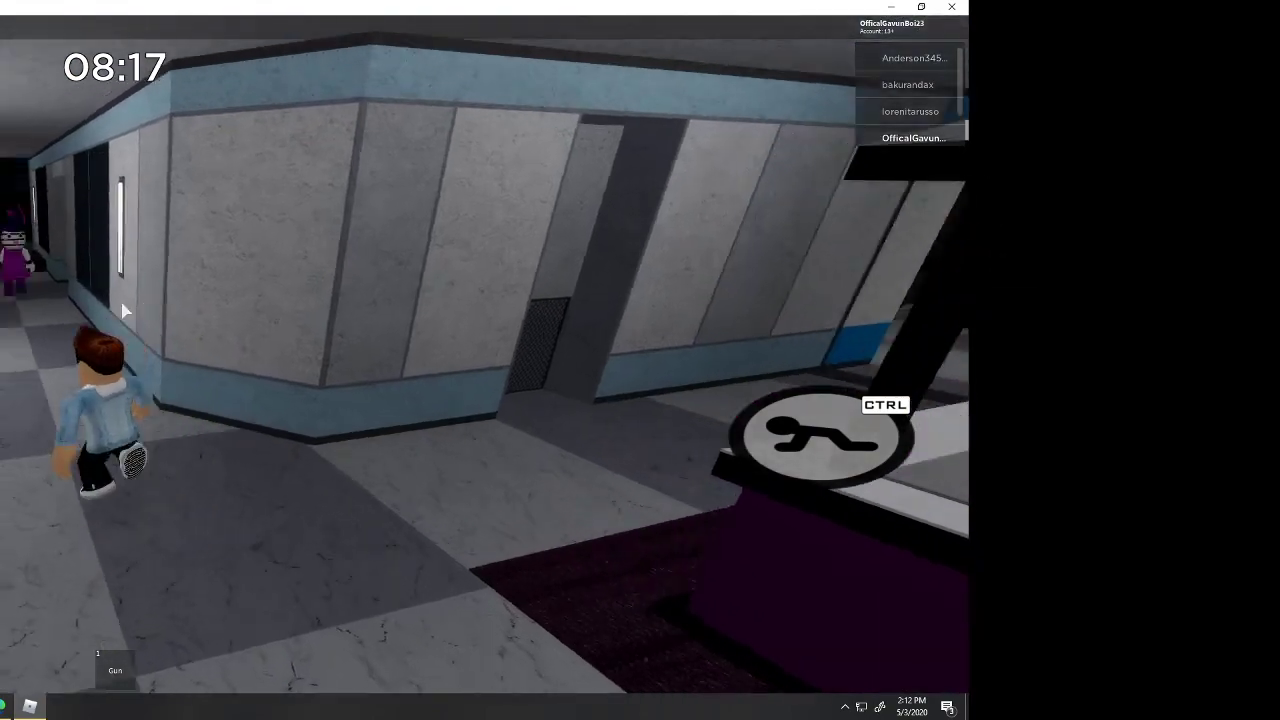
key(w)
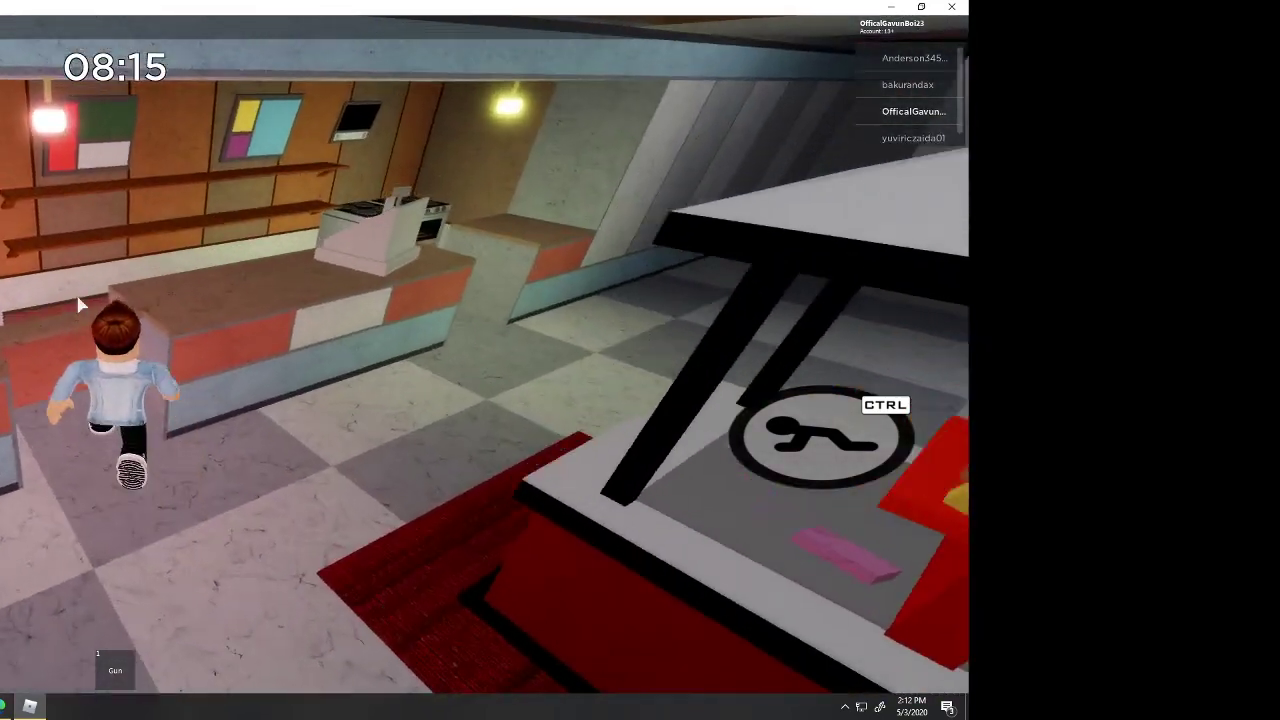
key(ctrl)
key(w)
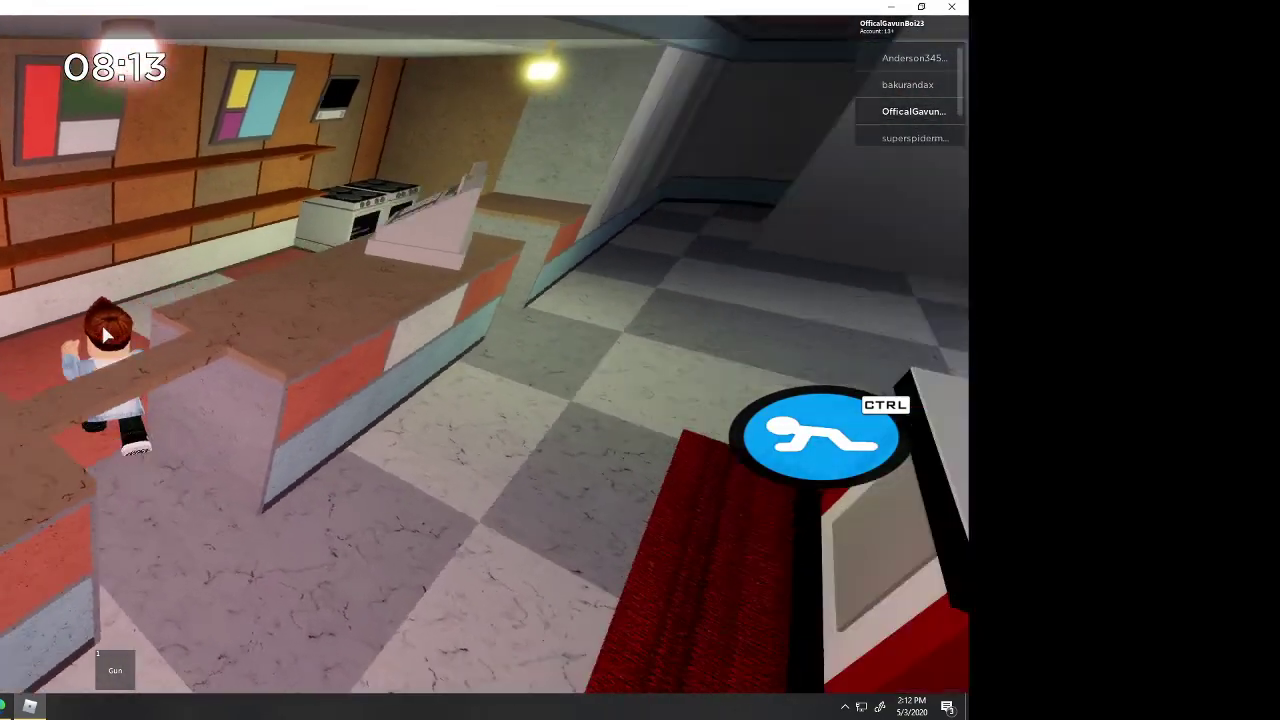
key(ctrl)
Grab the red key from the counter and flee Piggy up the escalator.
key(w)
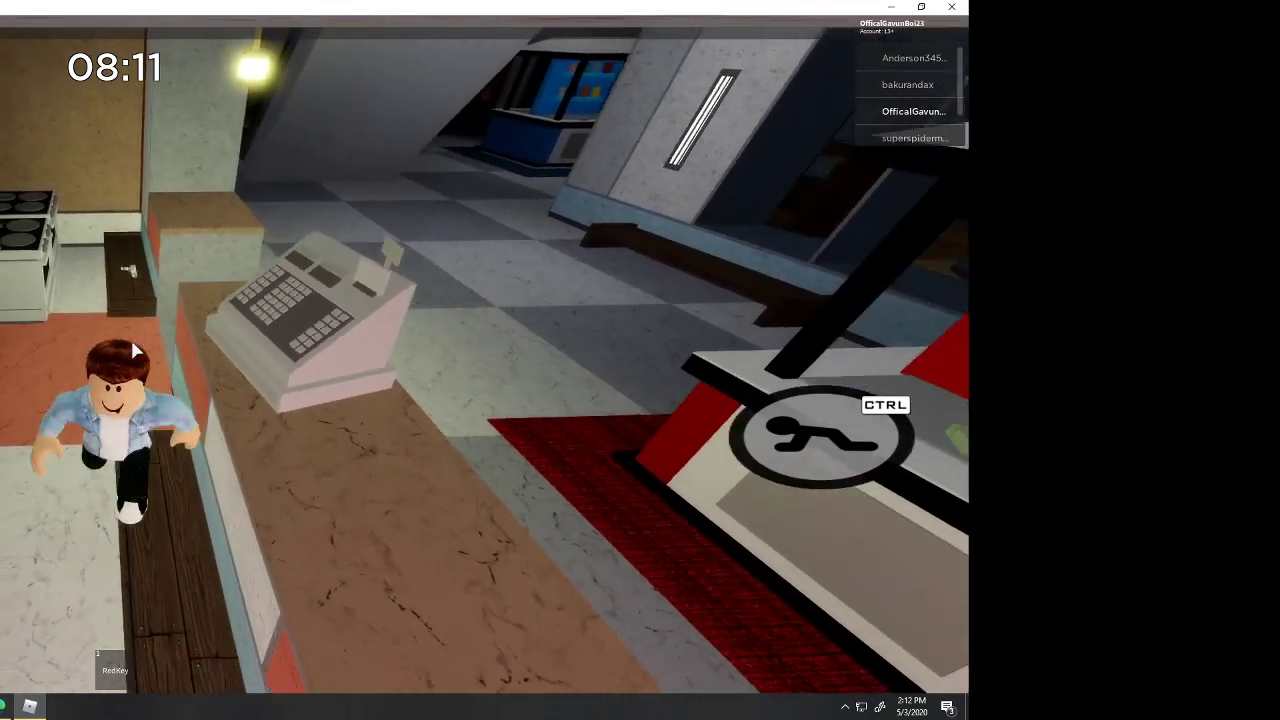
key(ctrl)
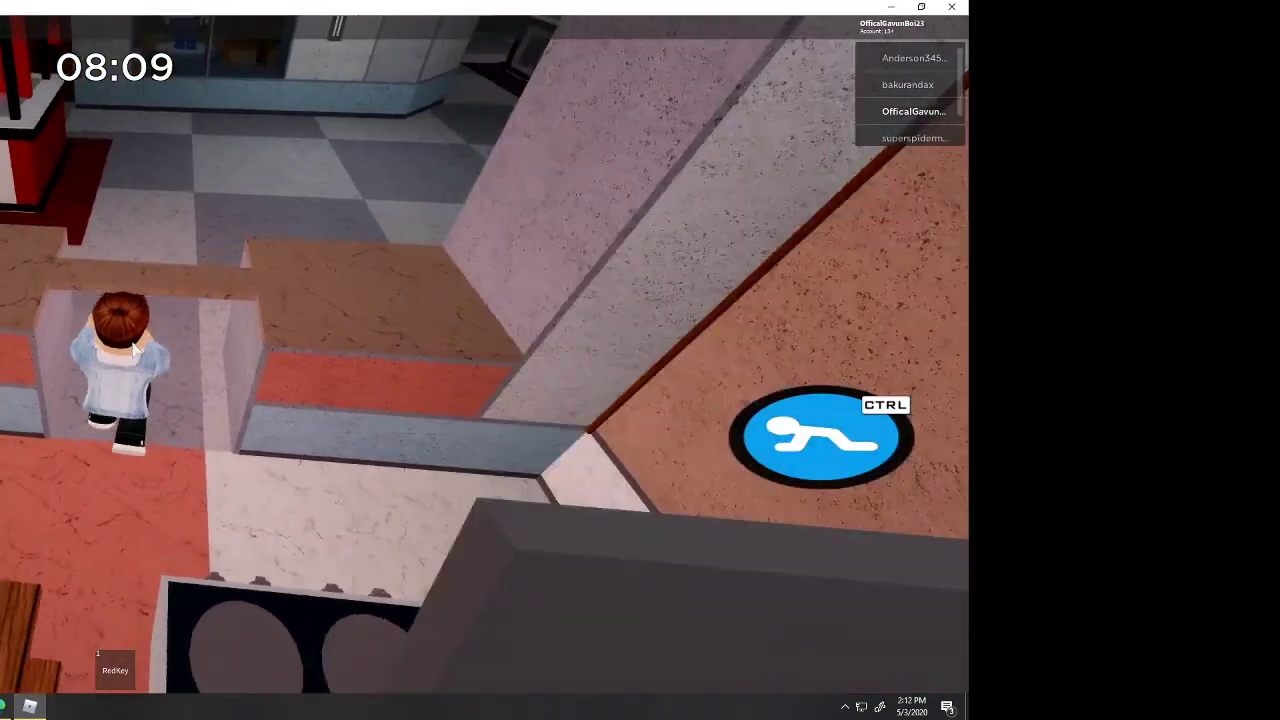
key(w)
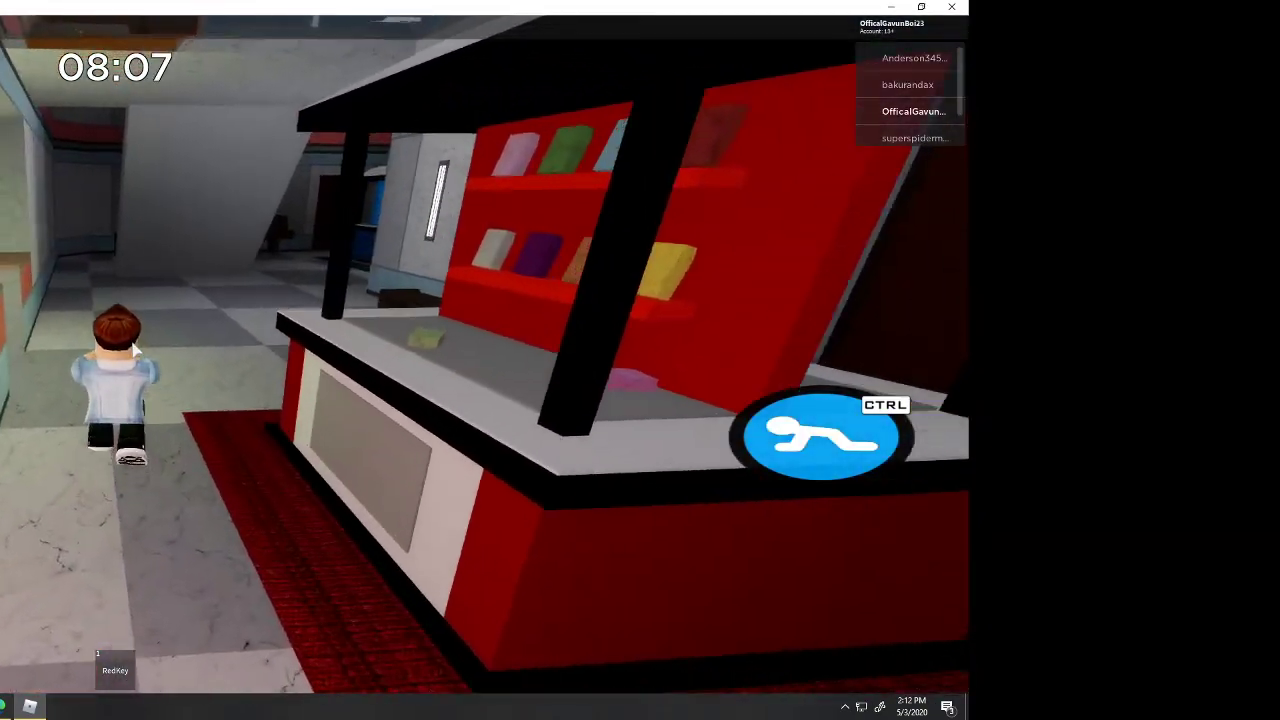
key(w)
key(ctrl)
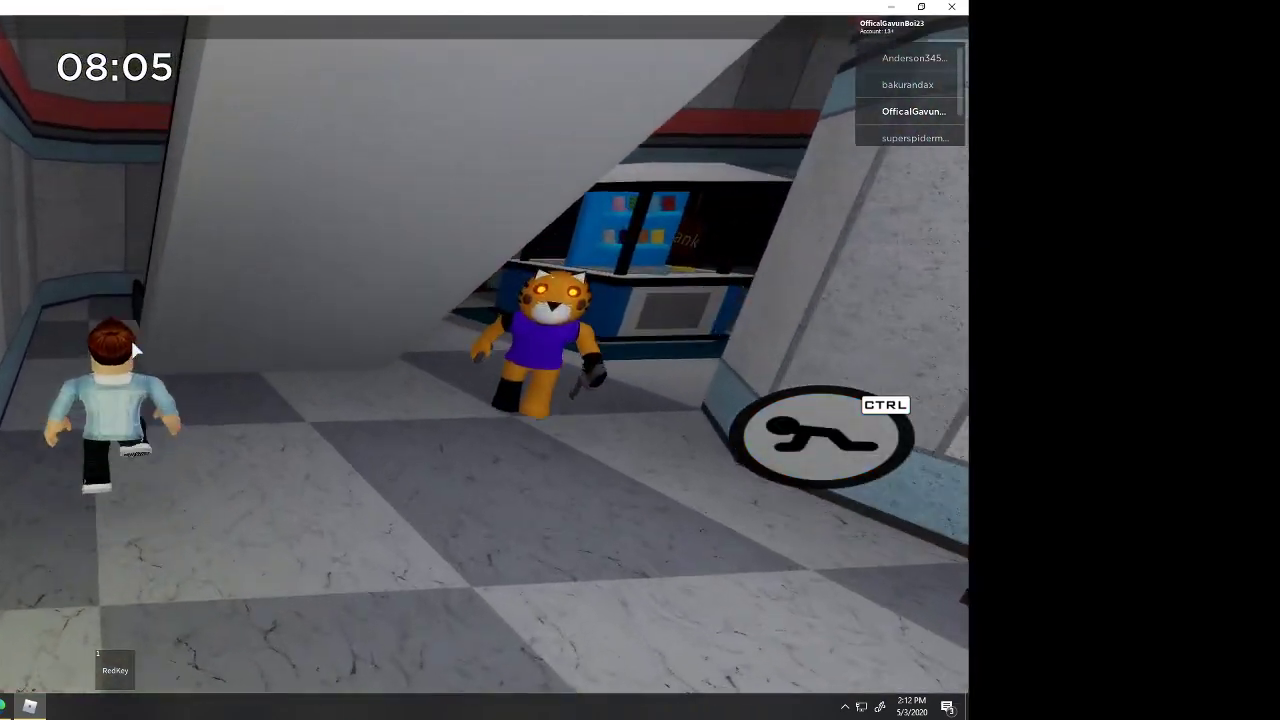
key(w)
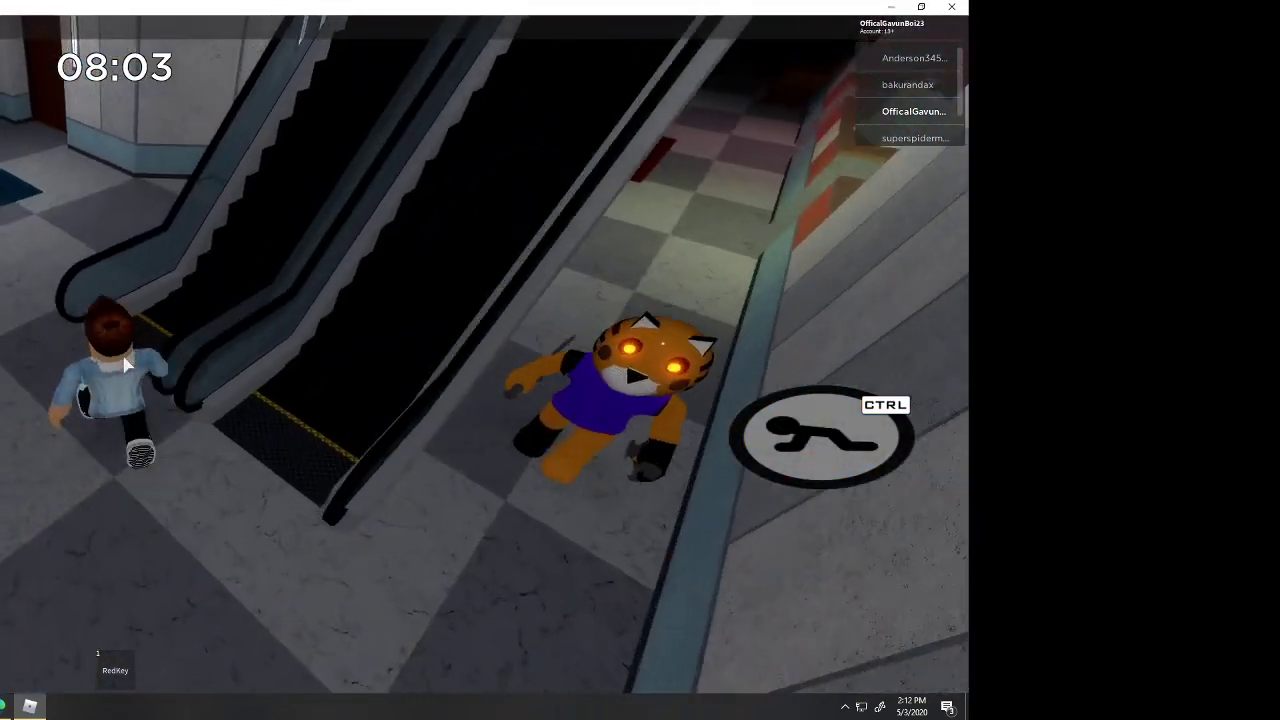
key(w)
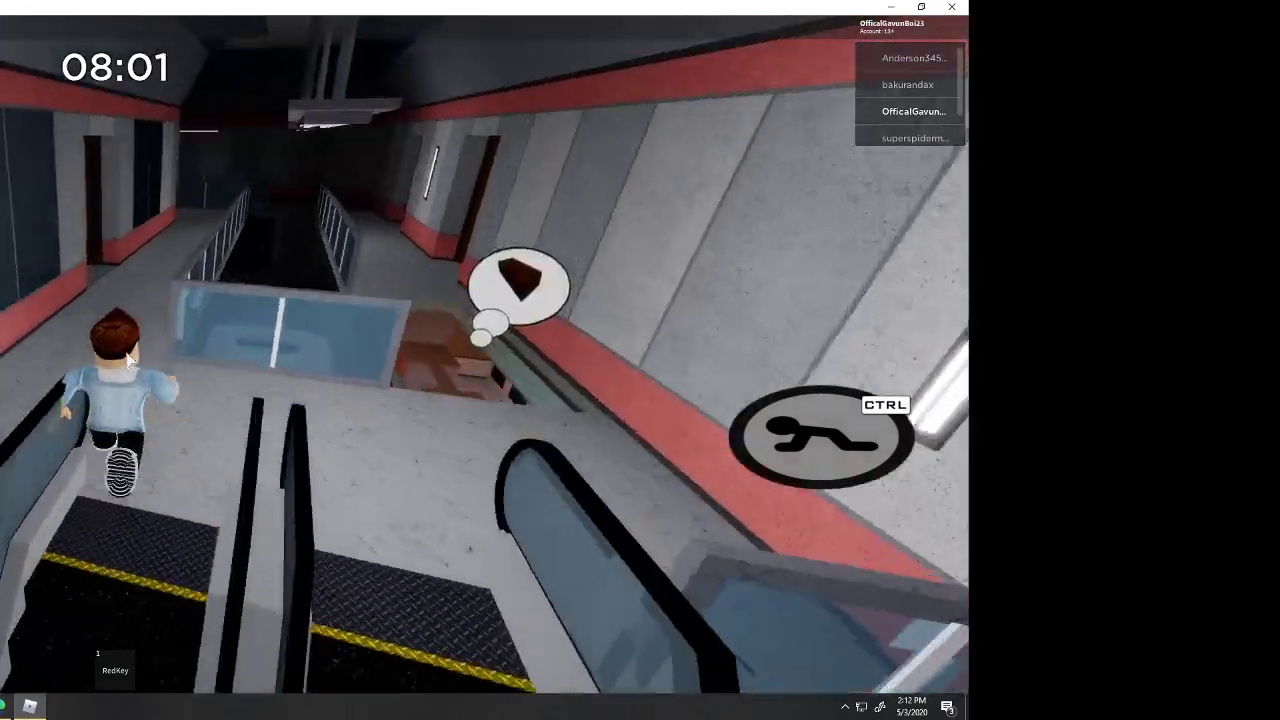
key(w)
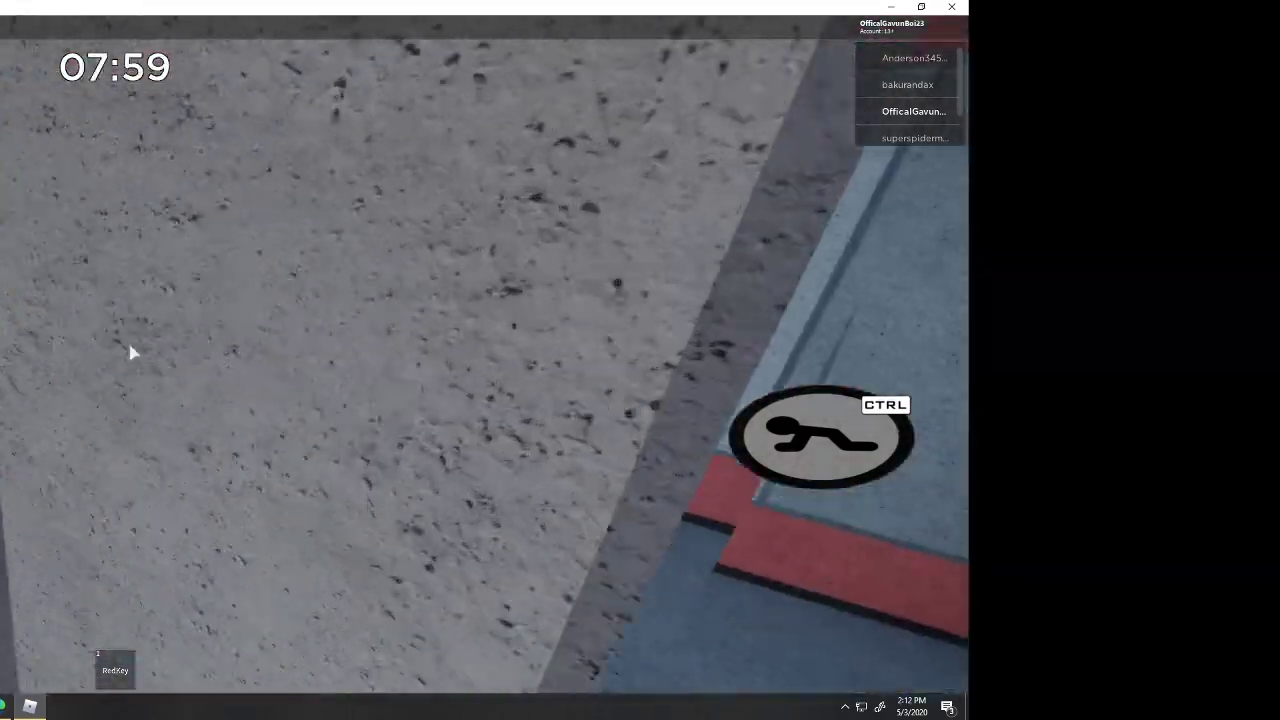
key(a)
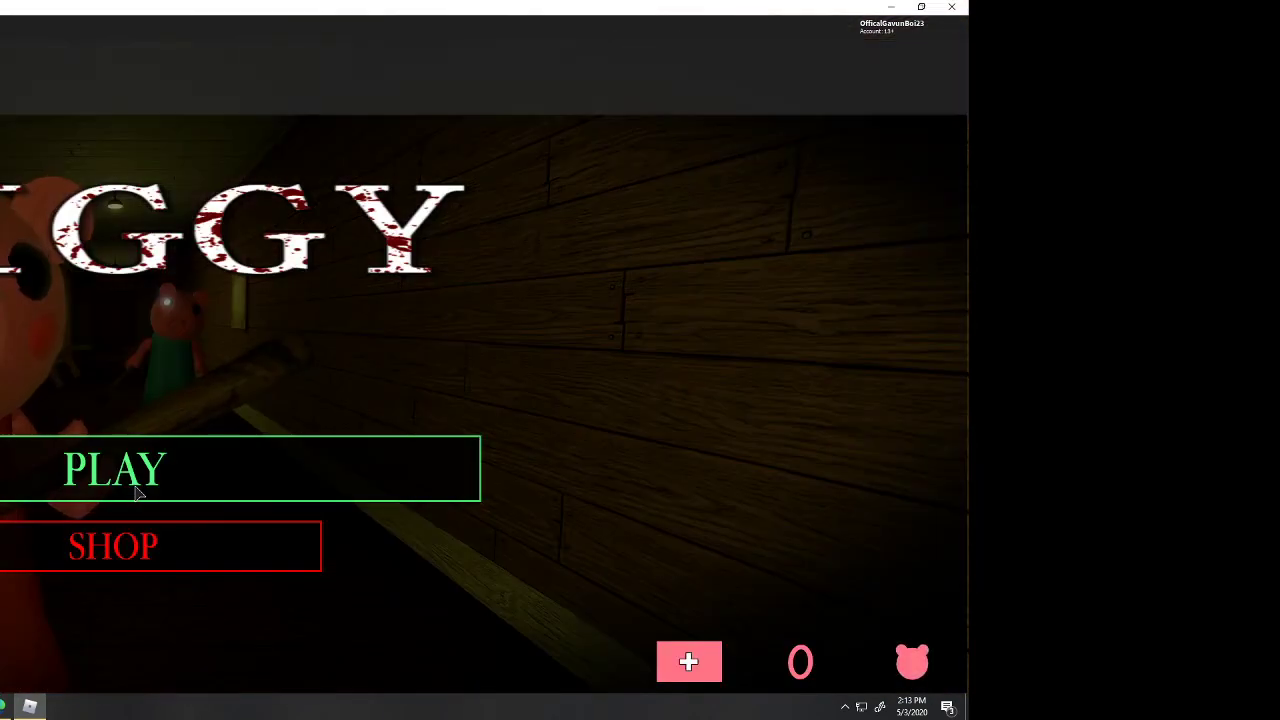
Choose Leave Game and confirm the exit.
click(127, 600)
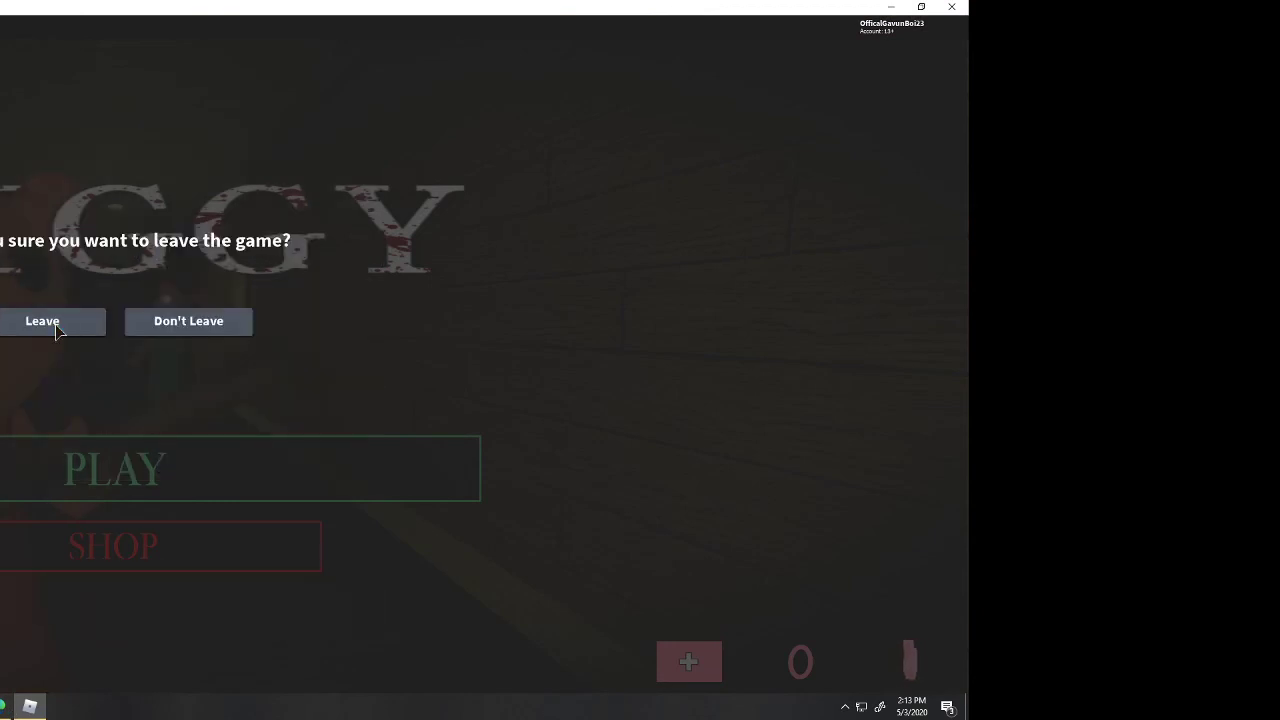
click(57, 325)
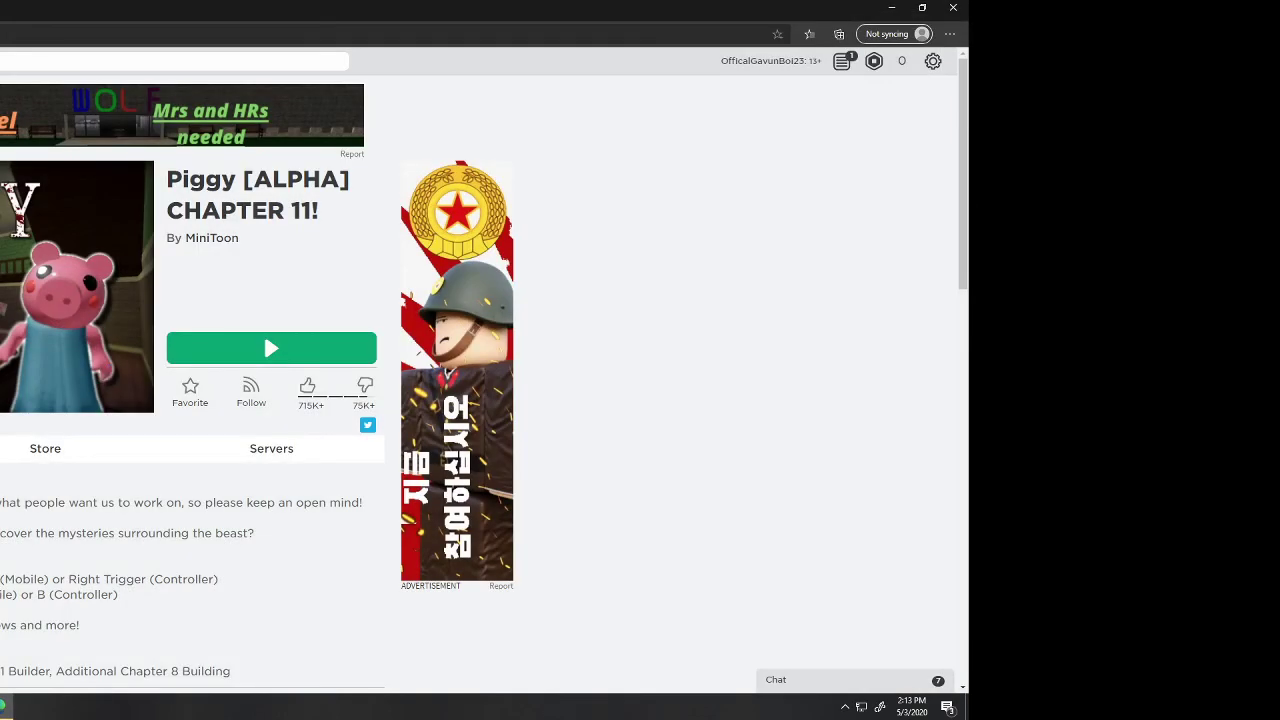
Go back in the browser with Alt+Left to the Roblox games list.
key(alt+Left)
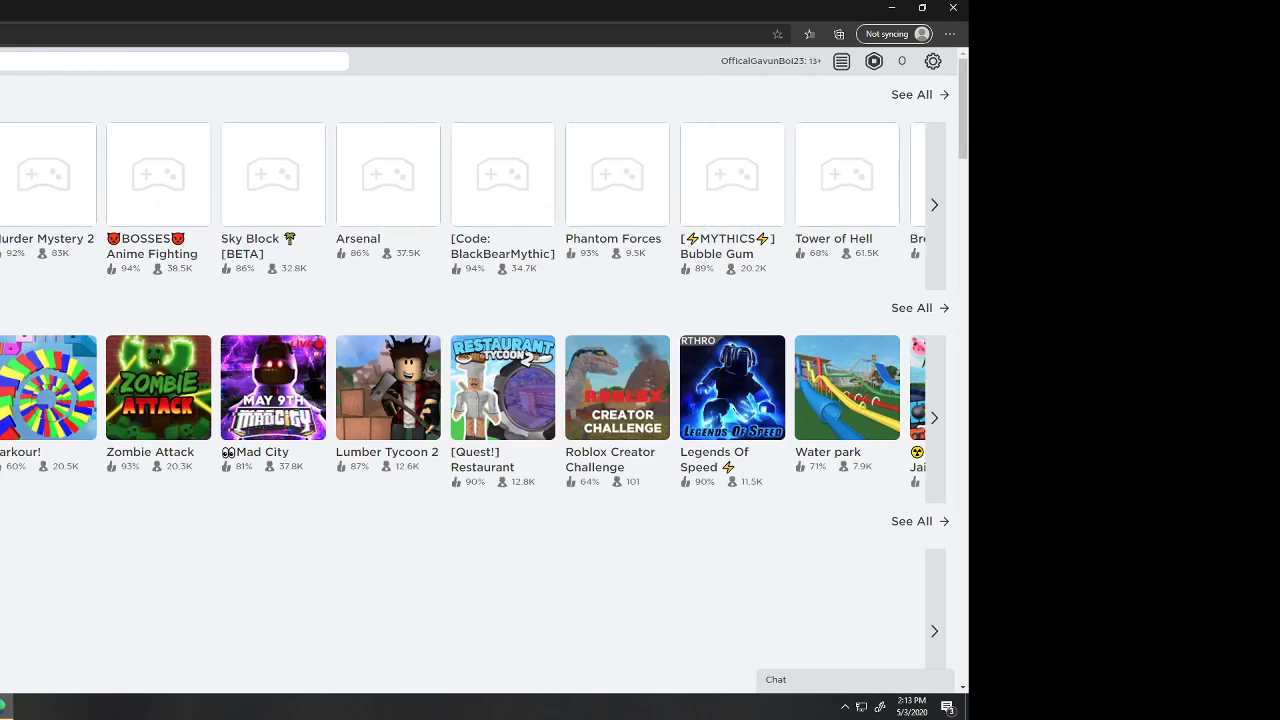